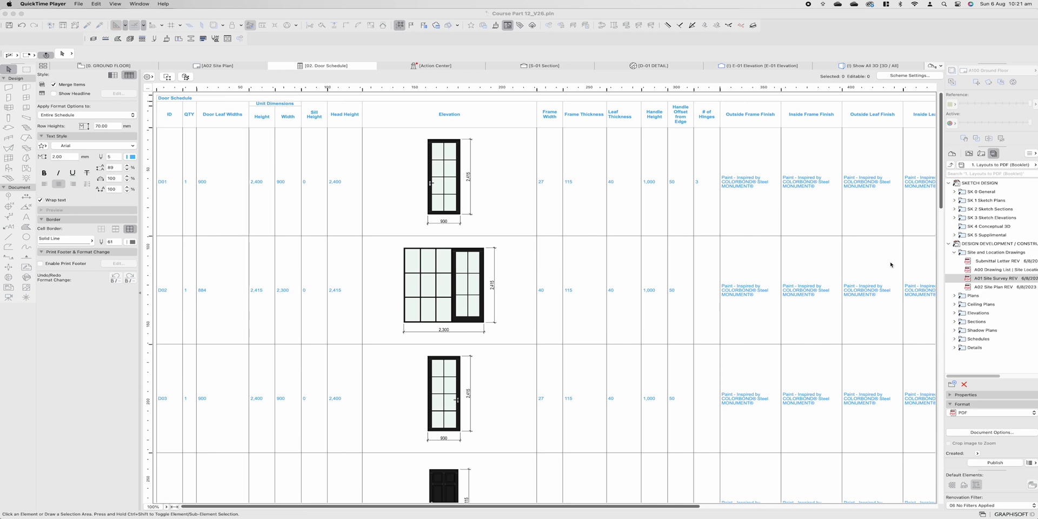
Step: Switch the Navigator to the Layout Book showing the Sketch Design and Design Development layouts
click(980, 153)
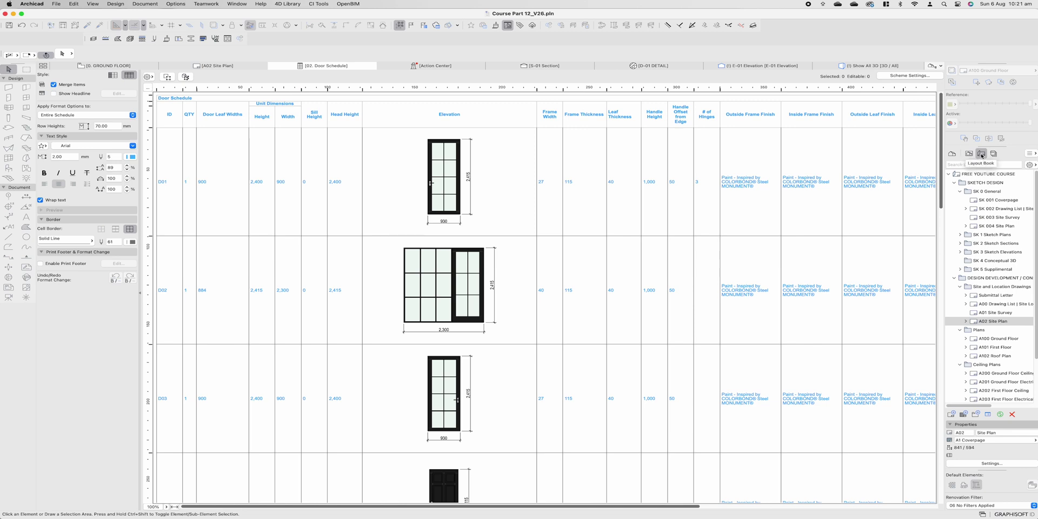
Step: Fold away SKETCH DESIGN and expand DESIGN DEVELOPMENT to list its Plans, Sections and Schedules subsets
click(955, 182)
click(955, 192)
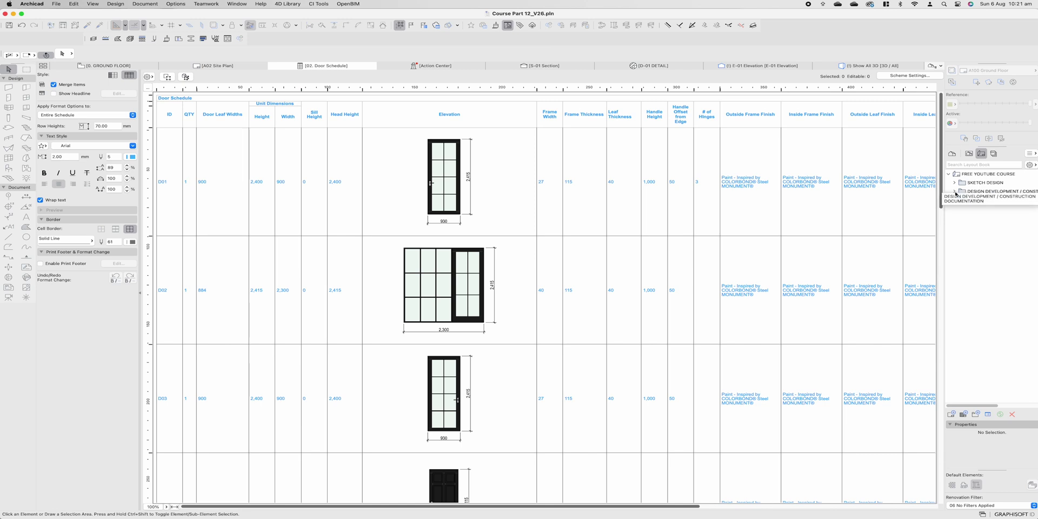
click(955, 192)
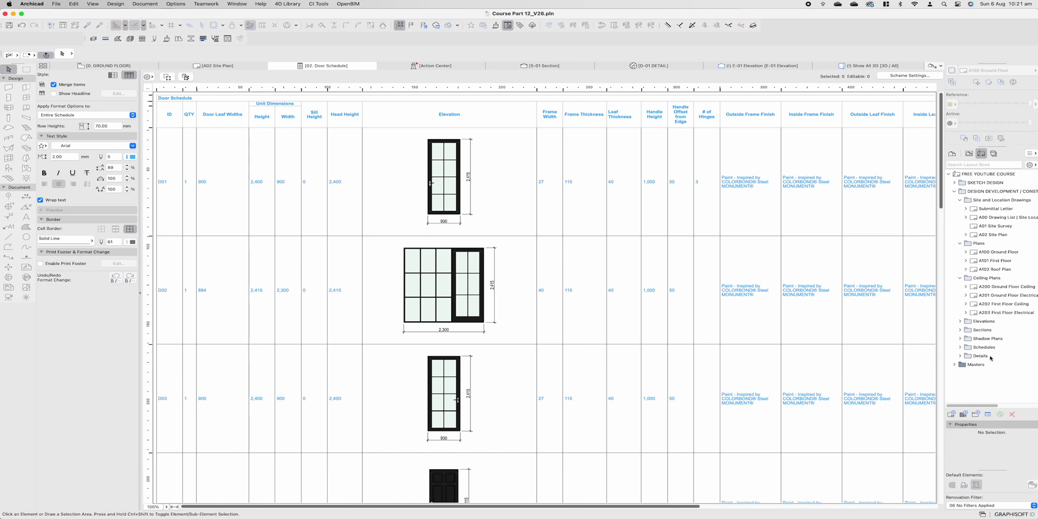
Step: Open the A00 Drawing List | Site Location layout and inspect its location plan drawing
double_click(998, 218)
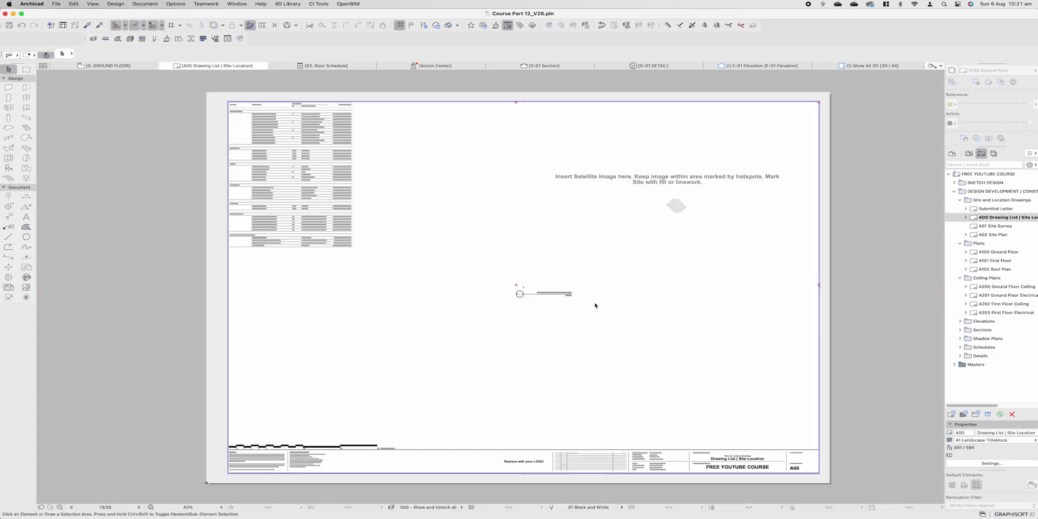
scroll(321, 239, up, 5)
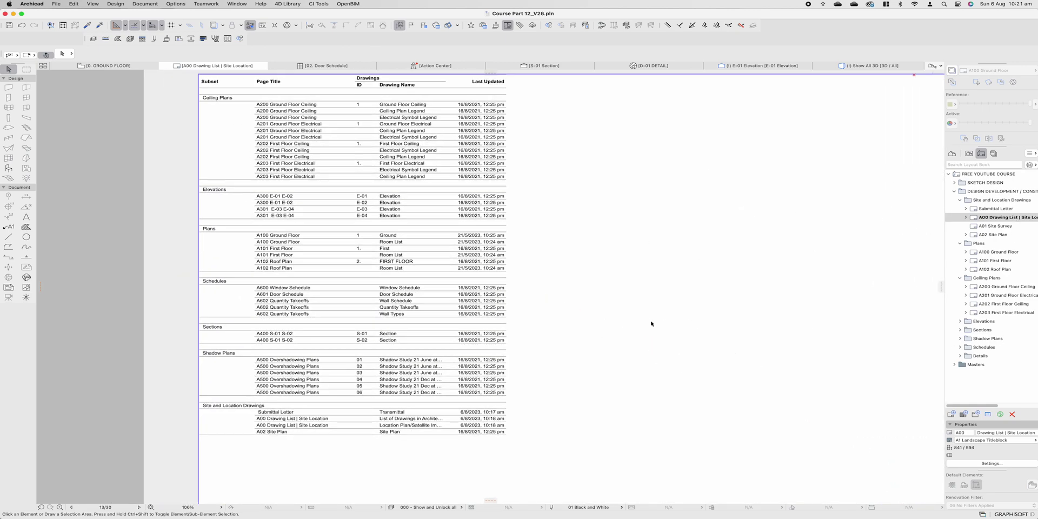
scroll(457, 274, down, 5)
scroll(443, 220, right, 5)
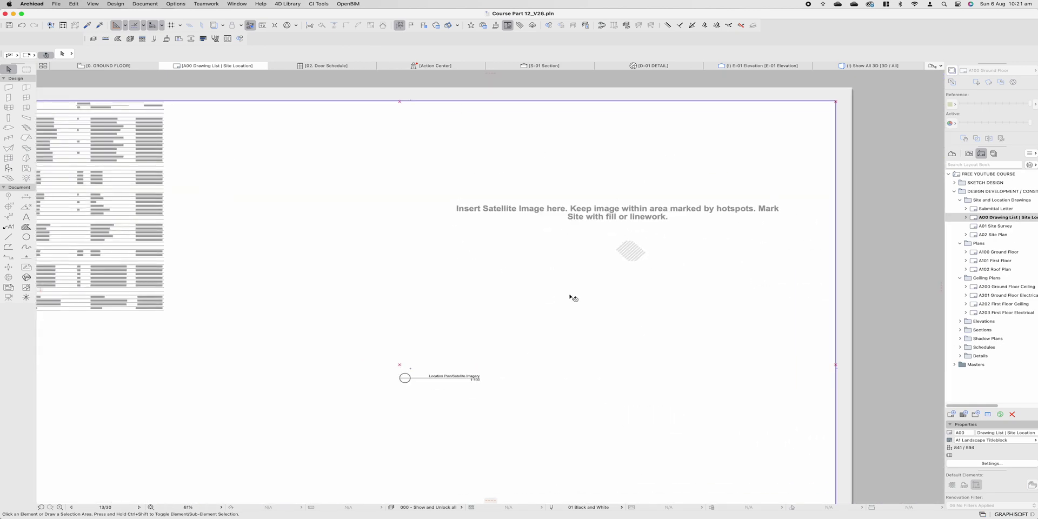
scroll(559, 244, down, 5)
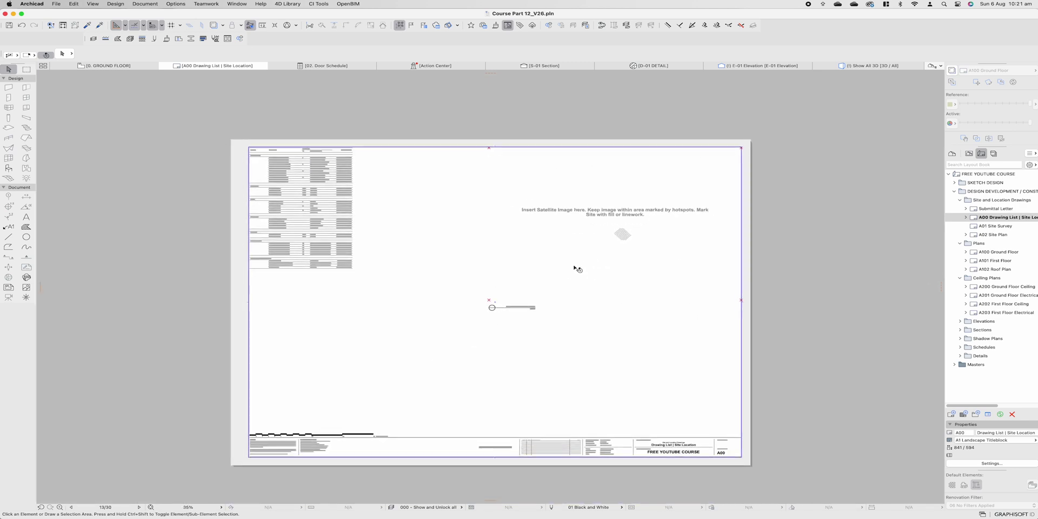
click(626, 256)
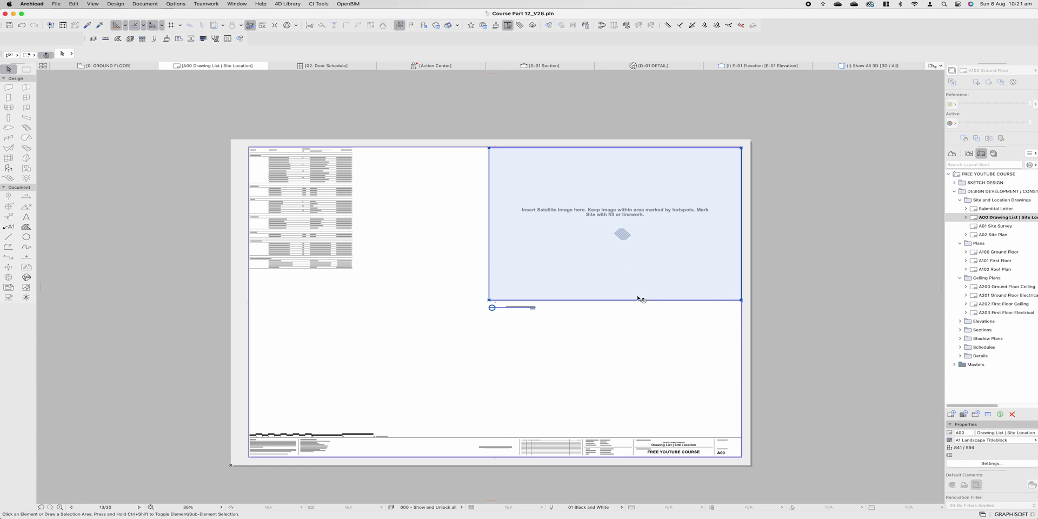
click(455, 182)
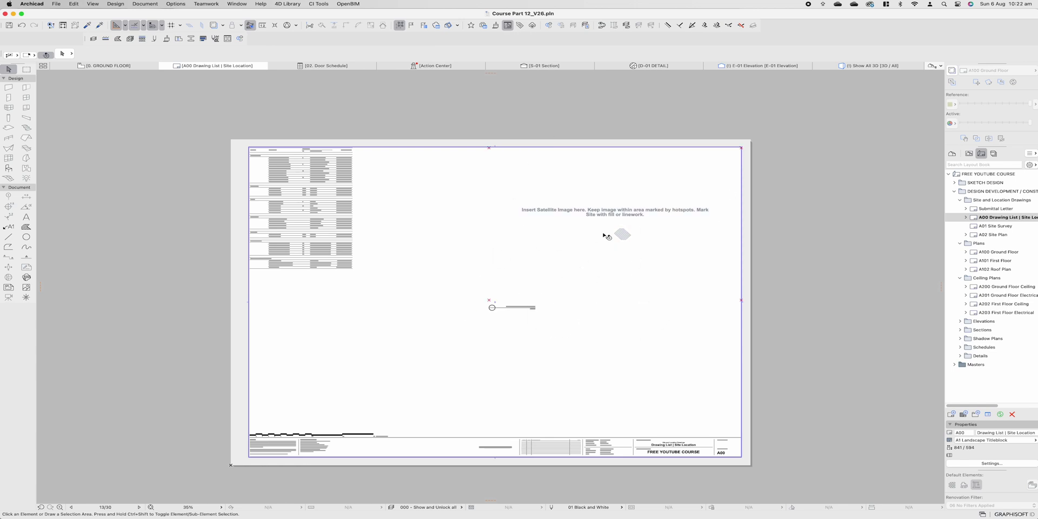
Step: Zoom and pan across the sheet to view the title block's Project Partners list
scroll(509, 298, up, 2)
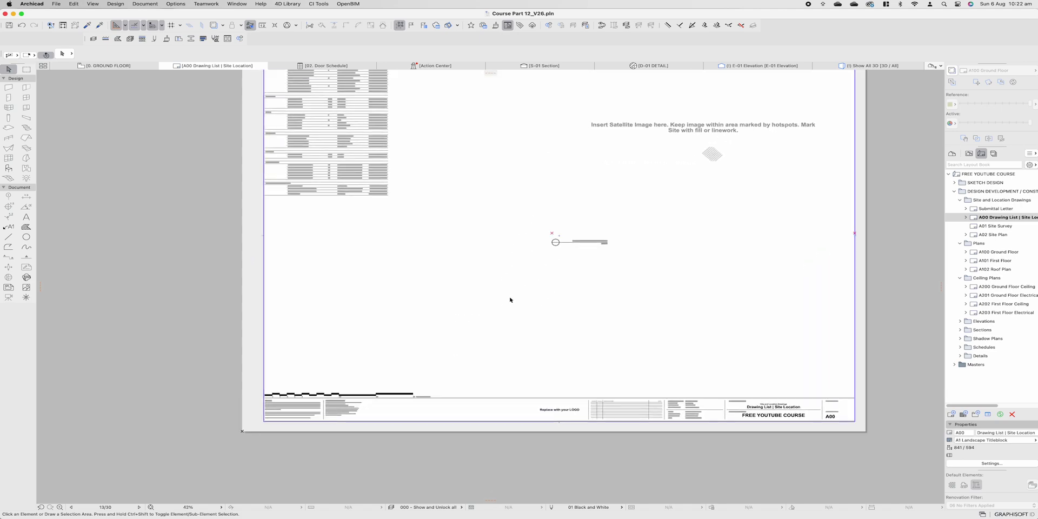
scroll(433, 389, up, 3)
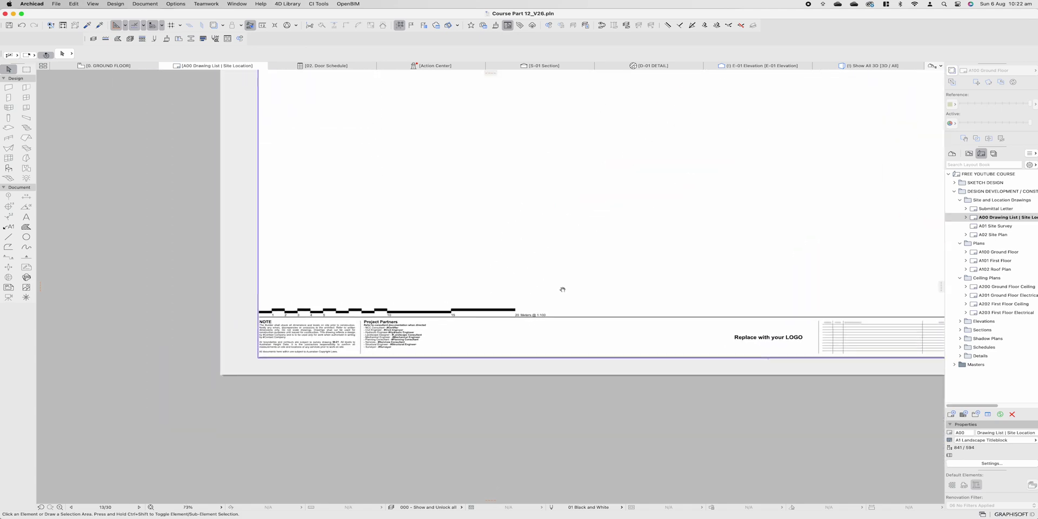
scroll(368, 346, up, 5)
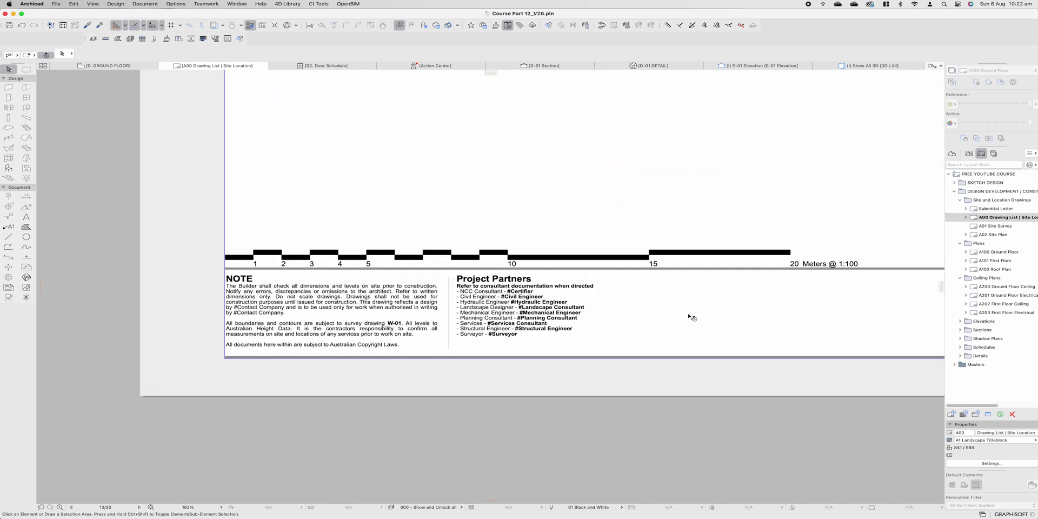
scroll(476, 318, right, 10)
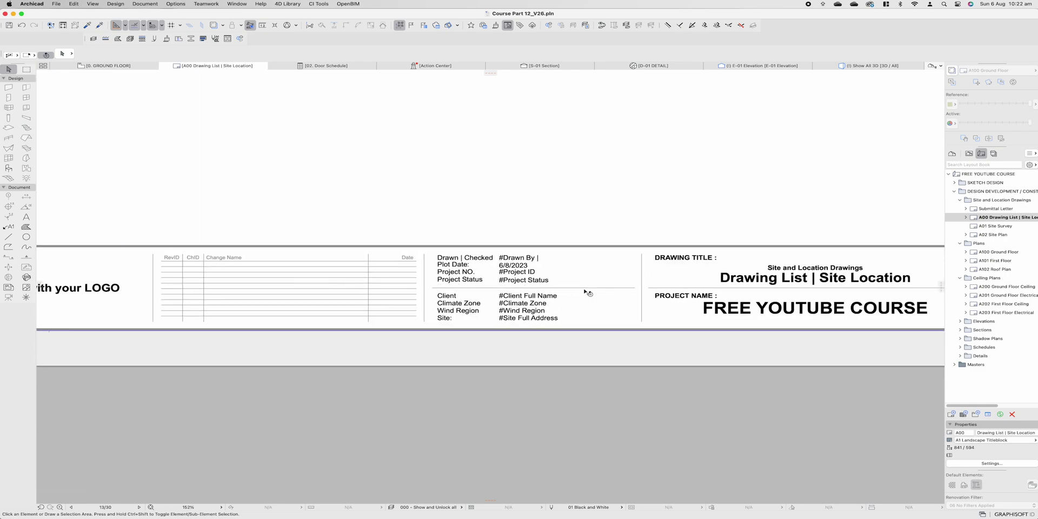
scroll(529, 285, down, 8)
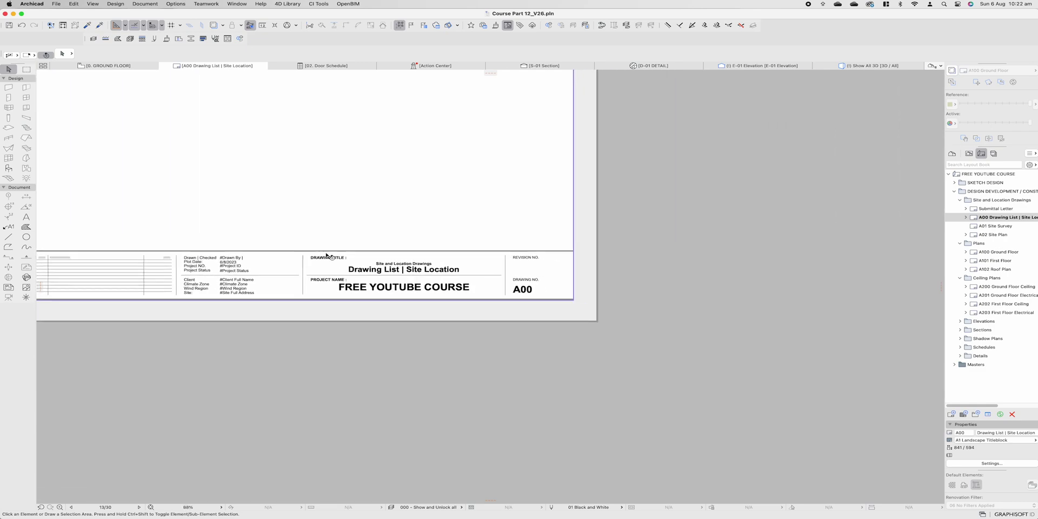
scroll(487, 271, down, 3)
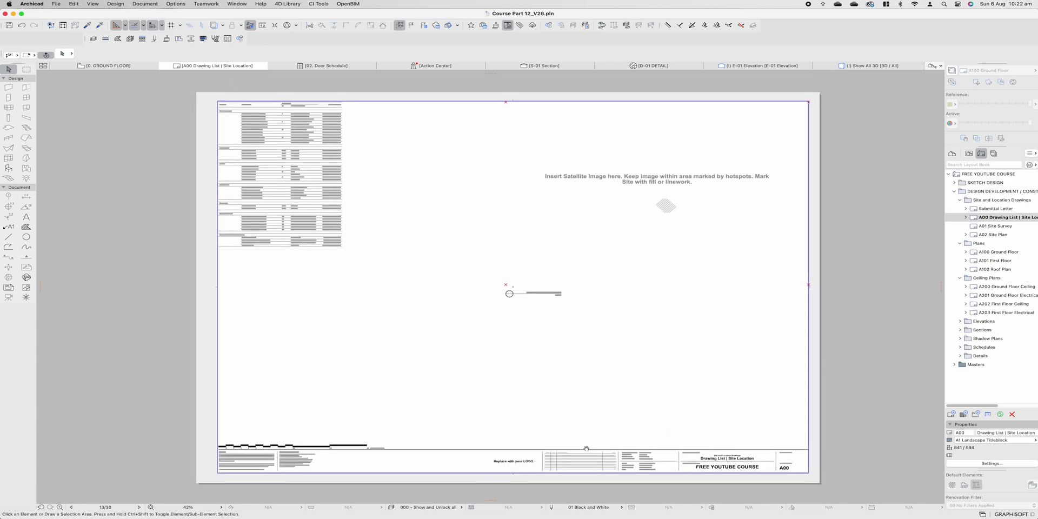
scroll(578, 438, up, 2)
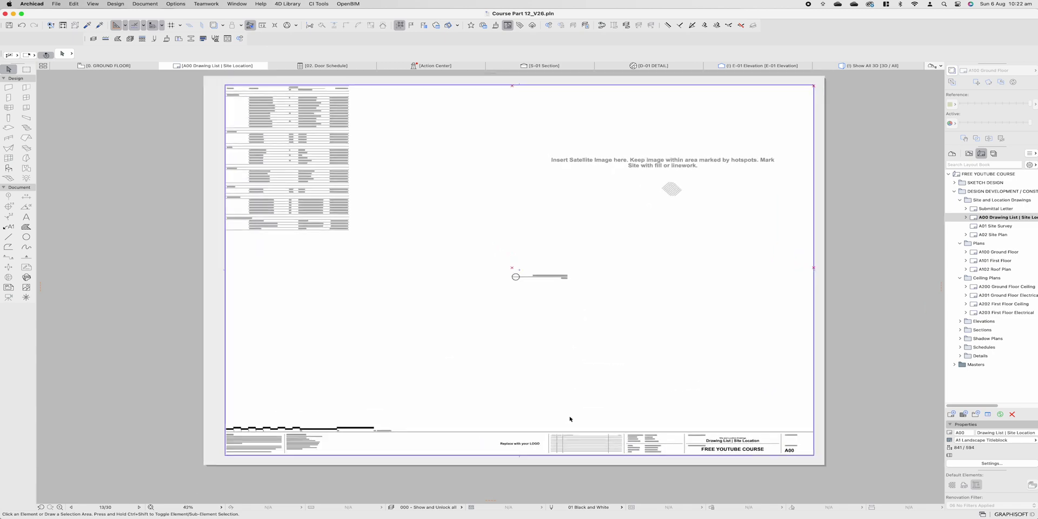
scroll(292, 435, up, 10)
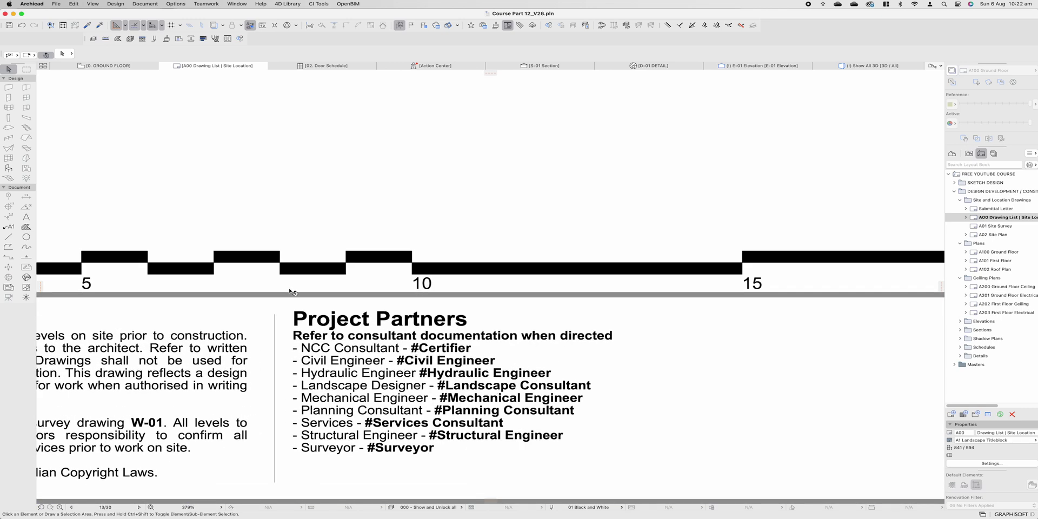
Step: In File > Info > Project Info, enter THAT GUY as Certifier and ONE MAN BAND as Hydraulic Engineer
click(63, 4)
mouse_move(109, 130)
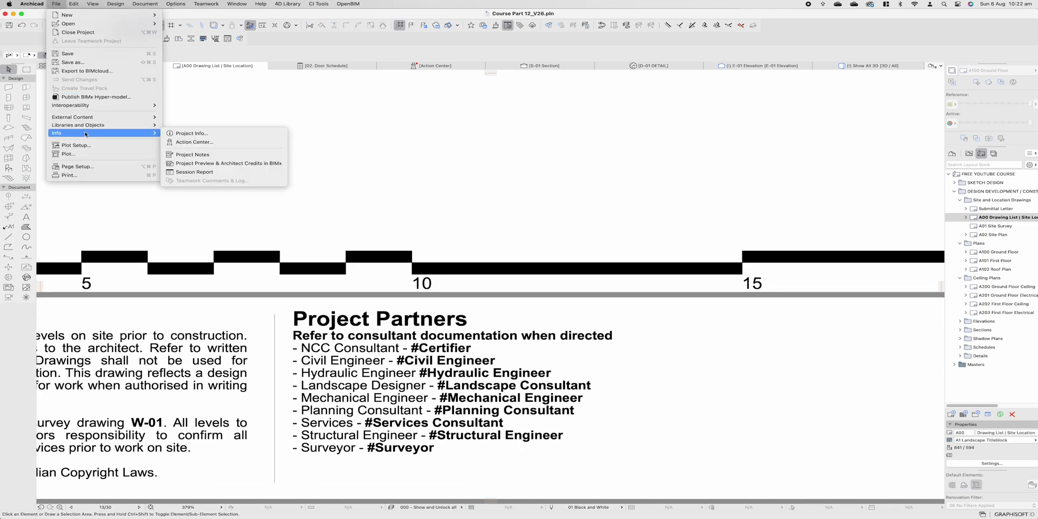
click(181, 136)
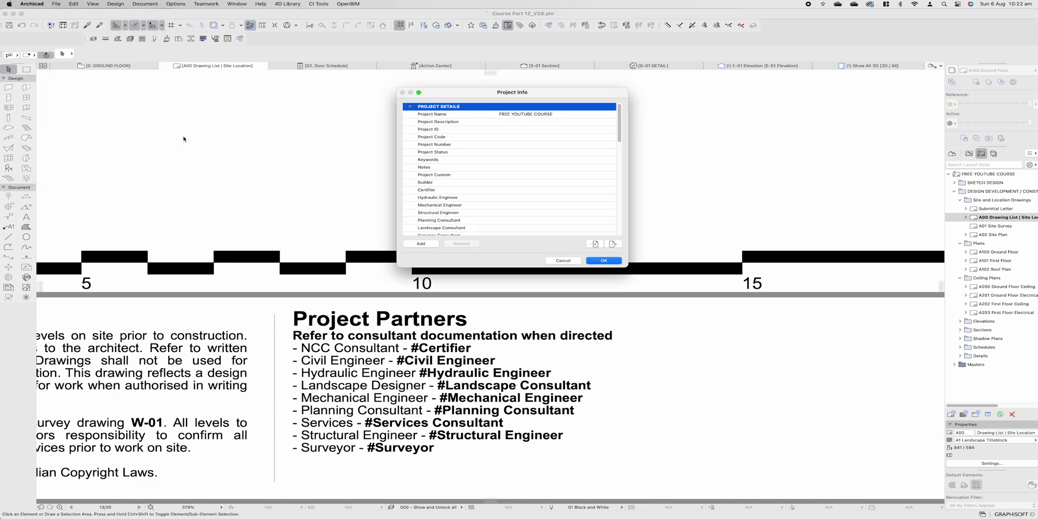
mouse_move(620, 132)
mouse_down()
mouse_move(622, 232)
mouse_move(618, 119)
mouse_up()
click(528, 114)
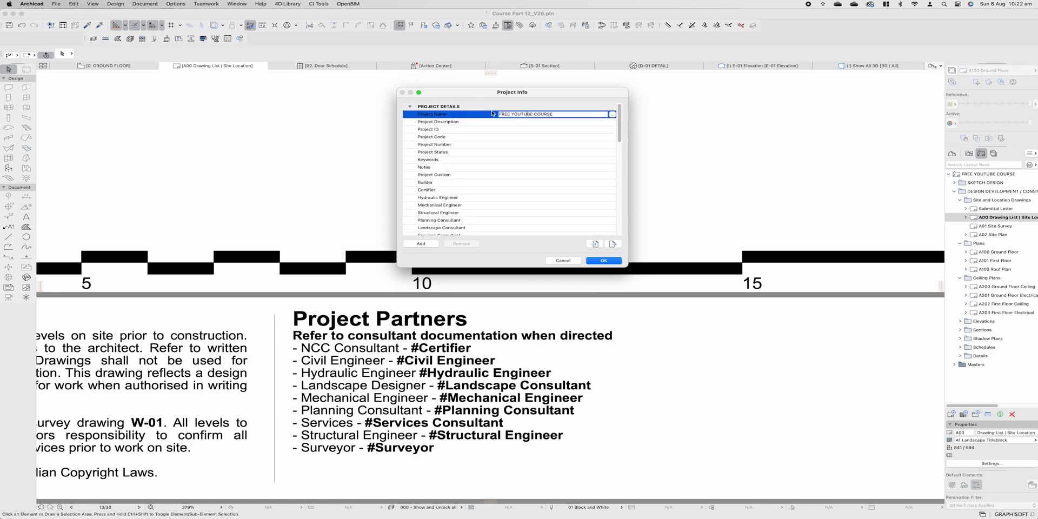
click(582, 115)
click(516, 197)
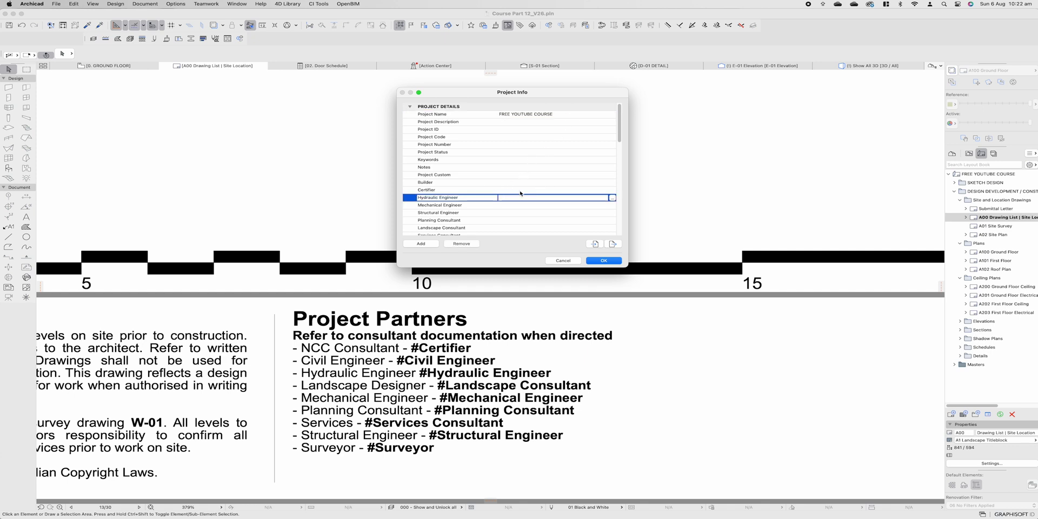
click(429, 191)
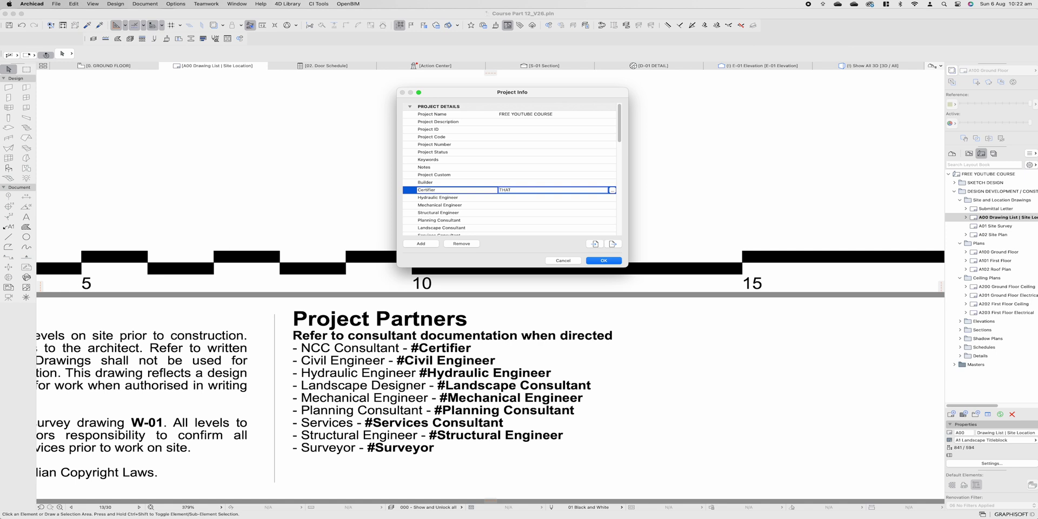
click(529, 198)
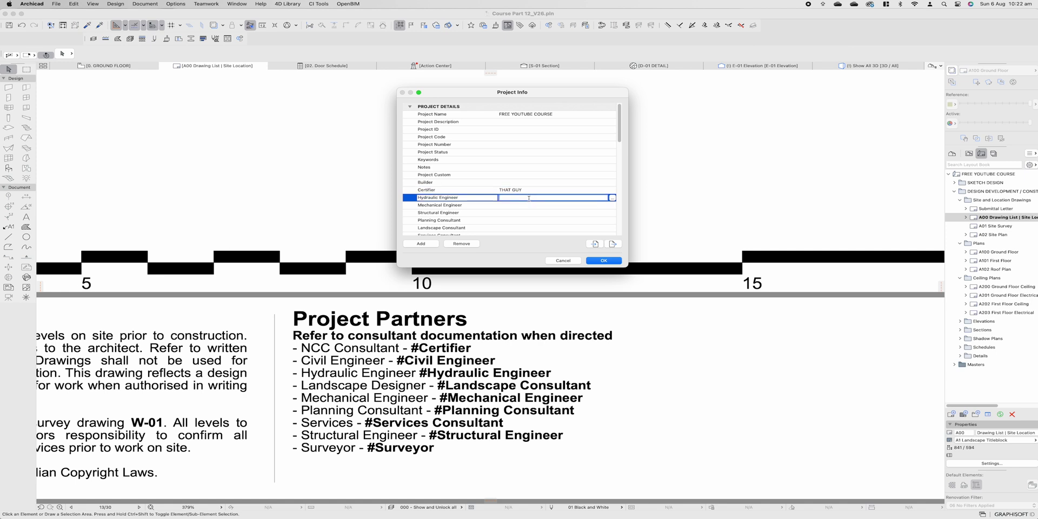
text(ONE MAN BAND)
key(super+a)
click(609, 260)
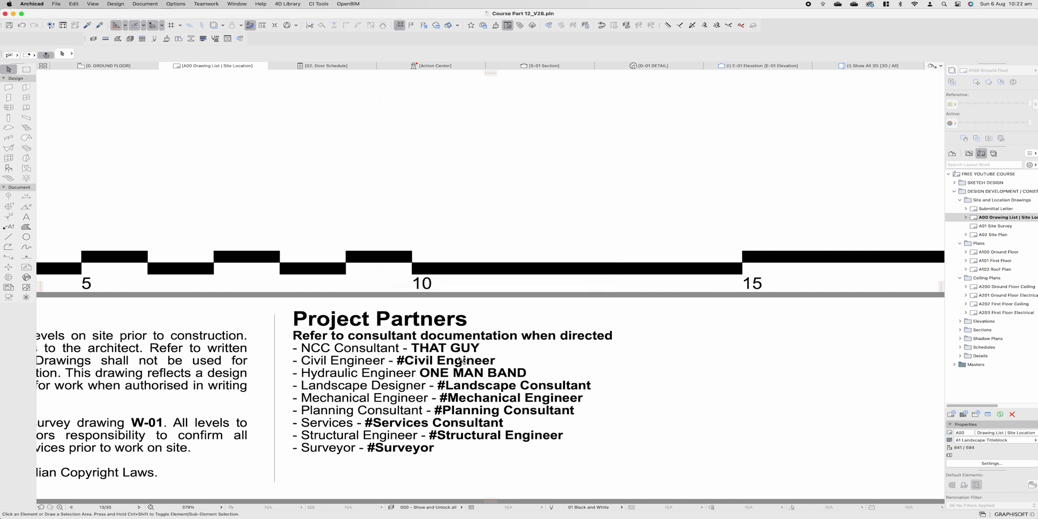
click(57, 4)
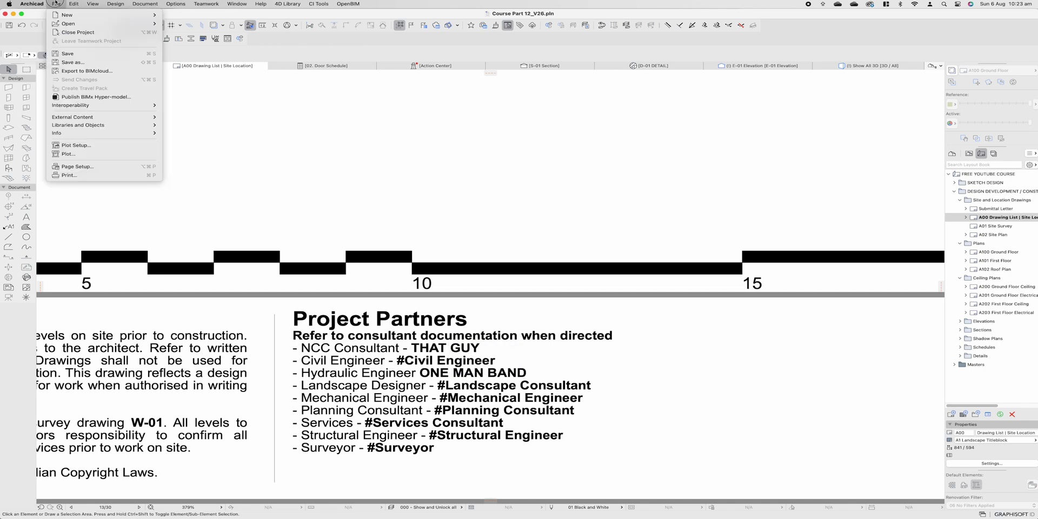
mouse_move(76, 133)
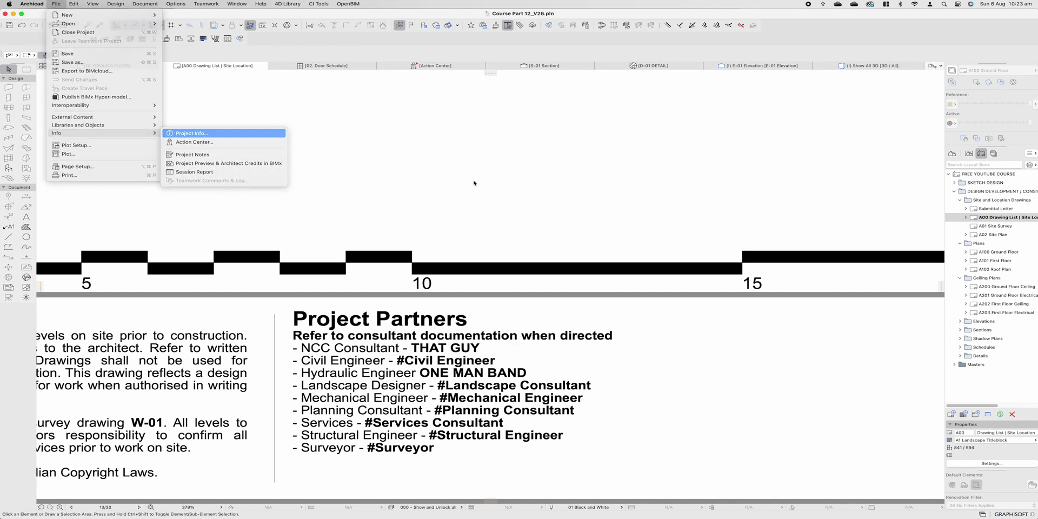
click(186, 135)
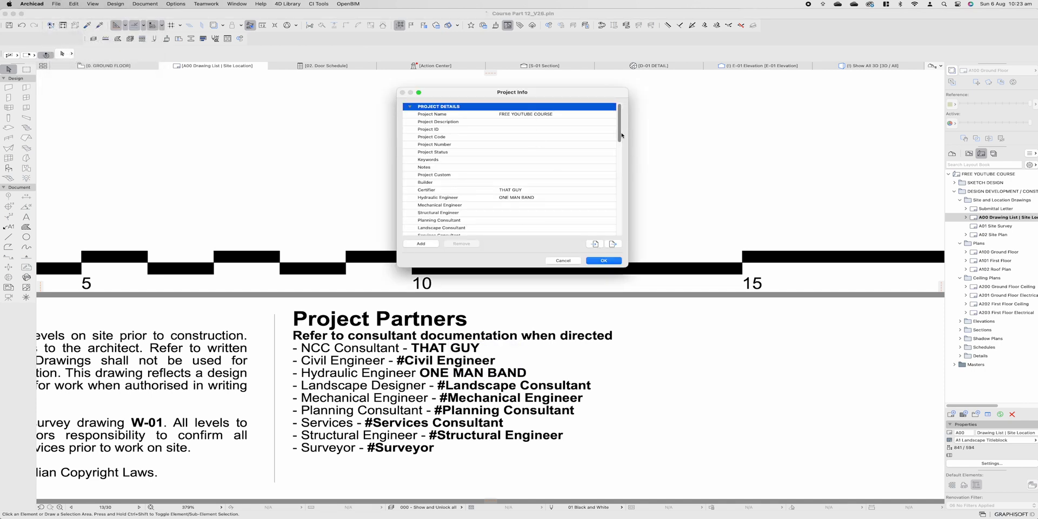
drag(622, 132, 615, 218)
Step: Close Project Info unchanged, look over the A00 title block and logo placeholder, then select the Masters folder
click(563, 260)
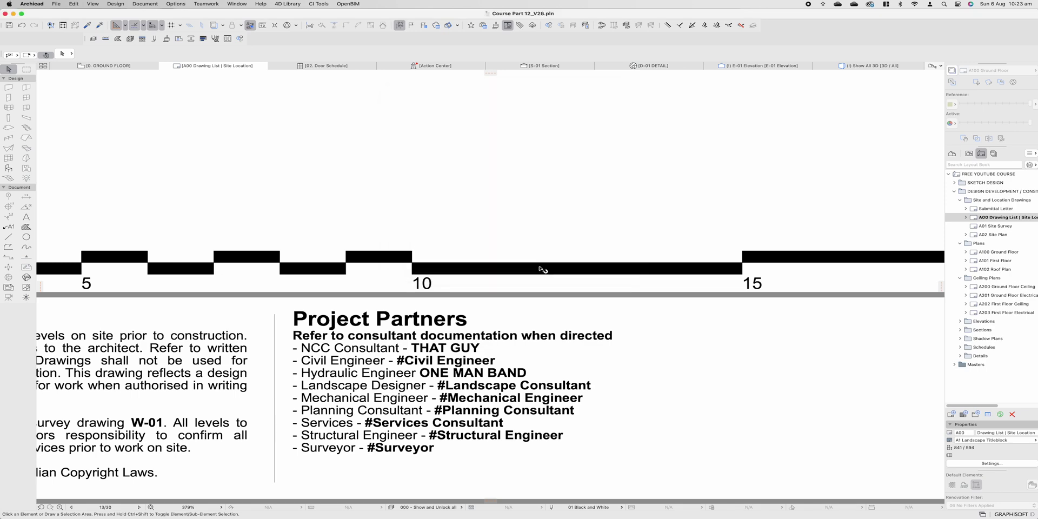
scroll(542, 269, down, 5)
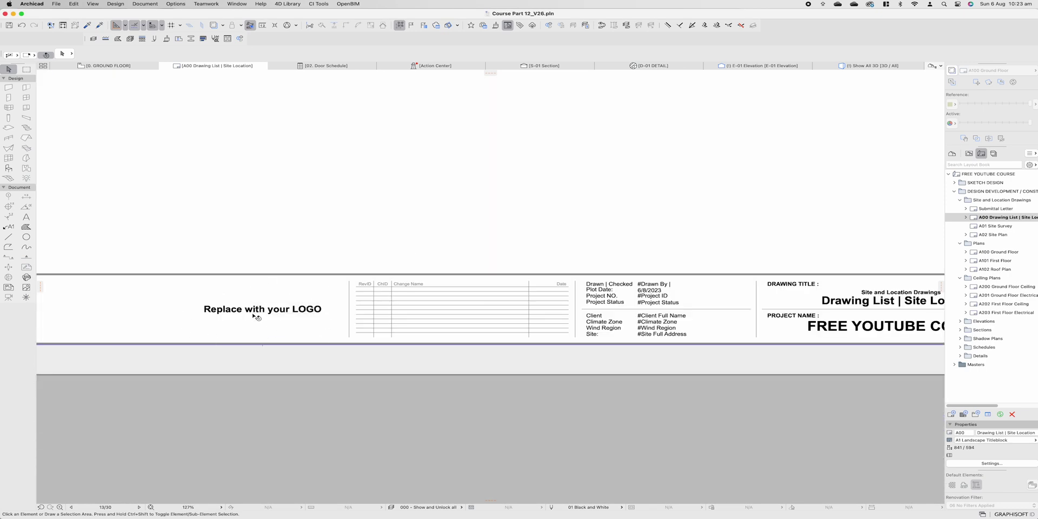
right_click(275, 301)
key(Escape)
middle_drag(519, 304, 406, 303)
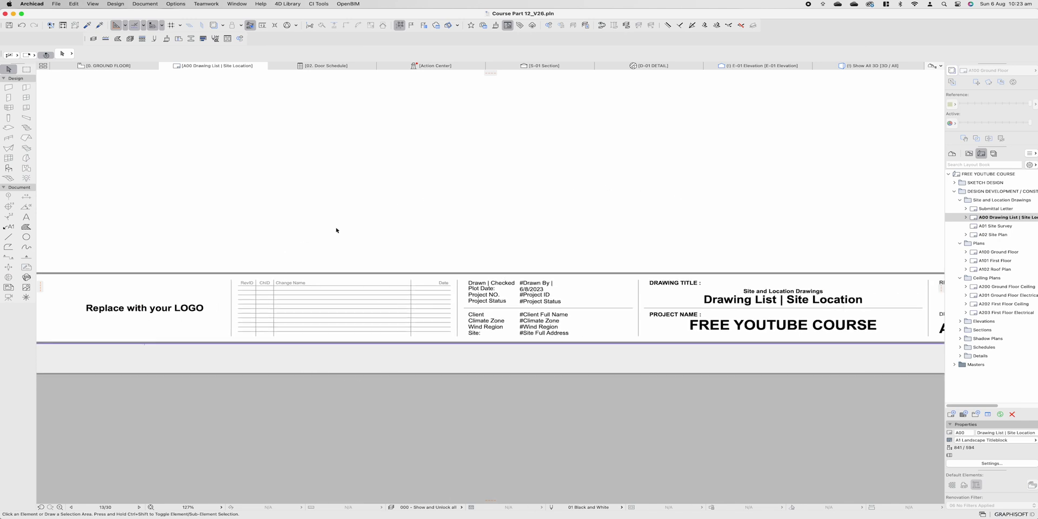
scroll(426, 237, down, 5)
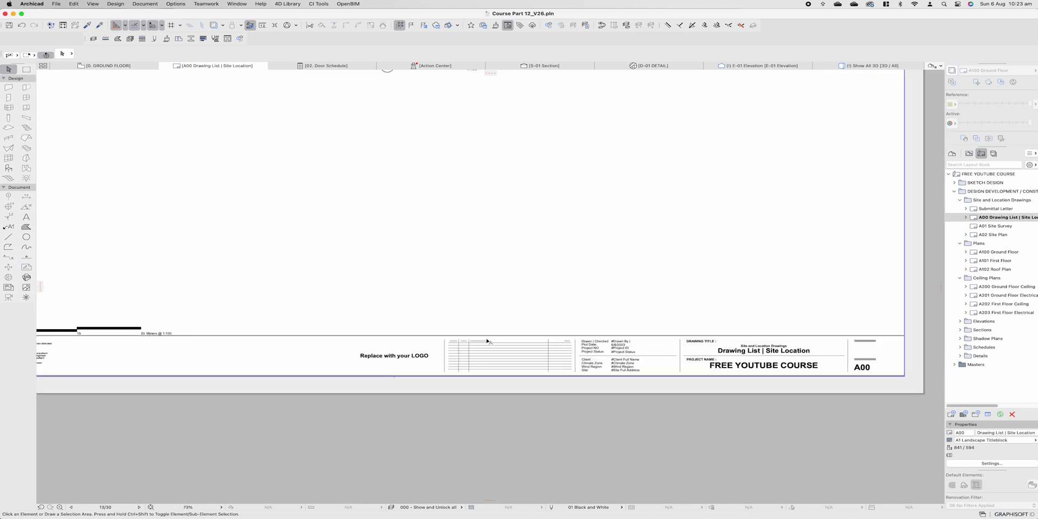
click(975, 365)
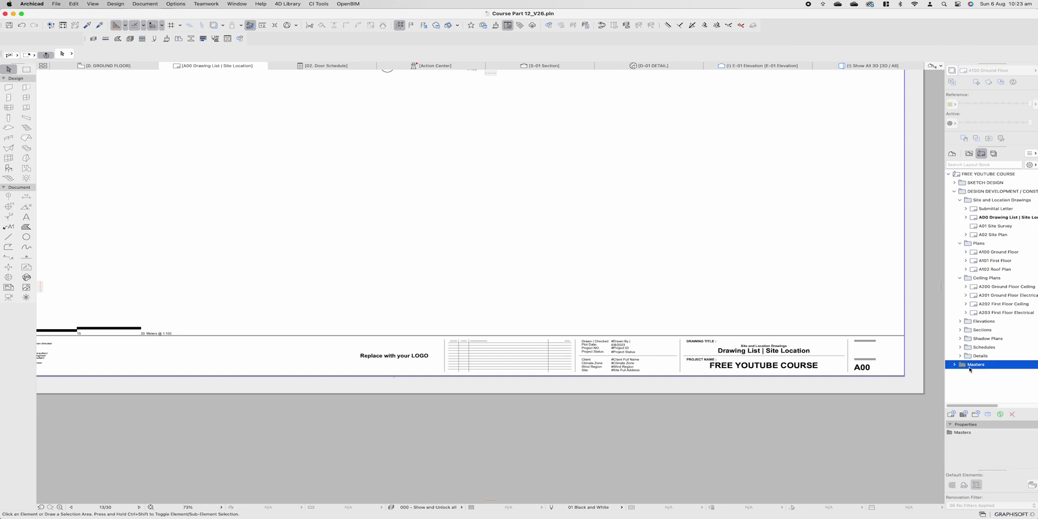
click(1001, 221)
right_click(1001, 220)
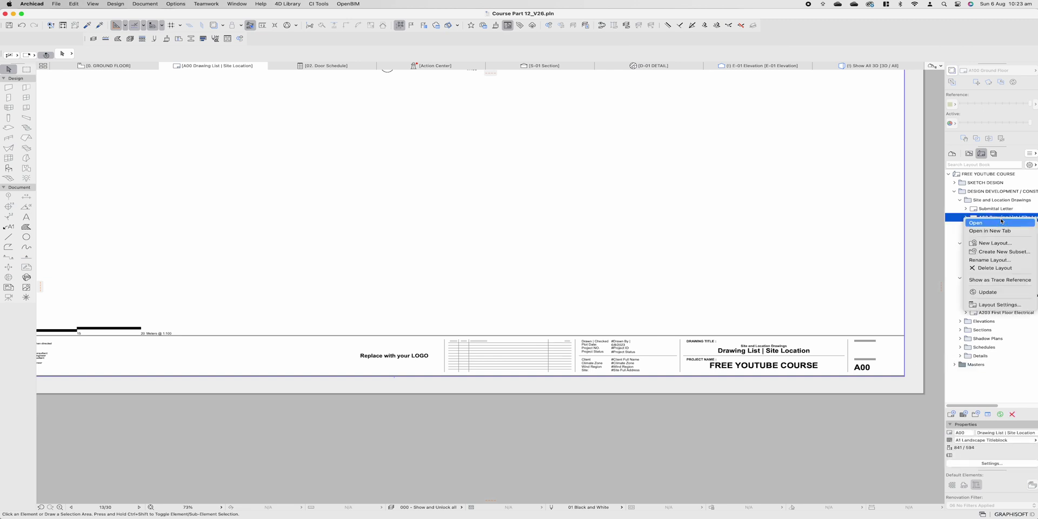
click(993, 305)
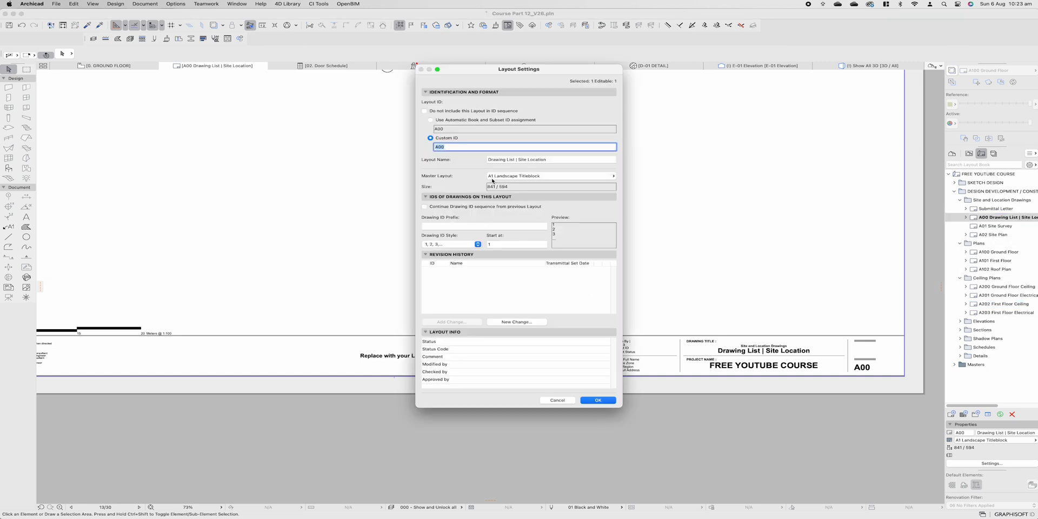
click(525, 176)
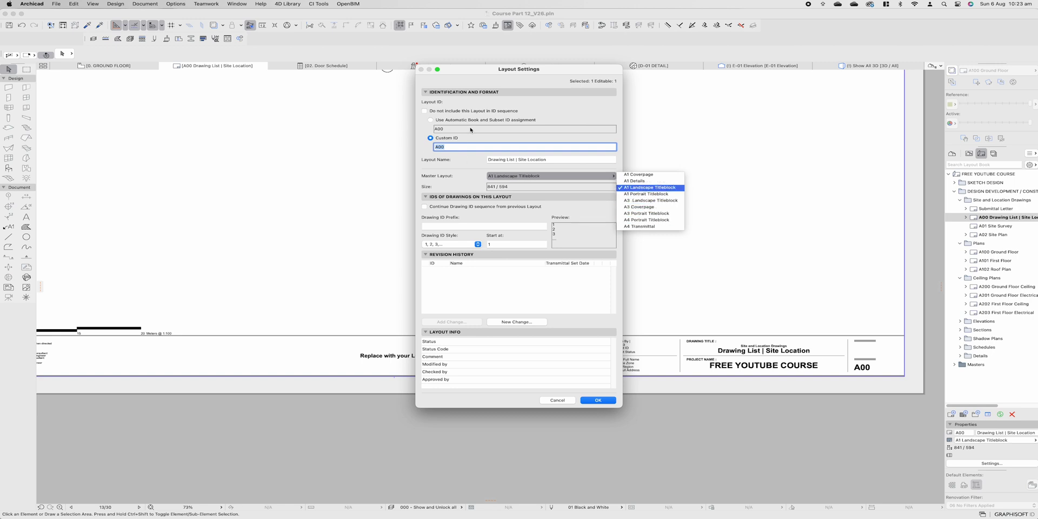
click(557, 400)
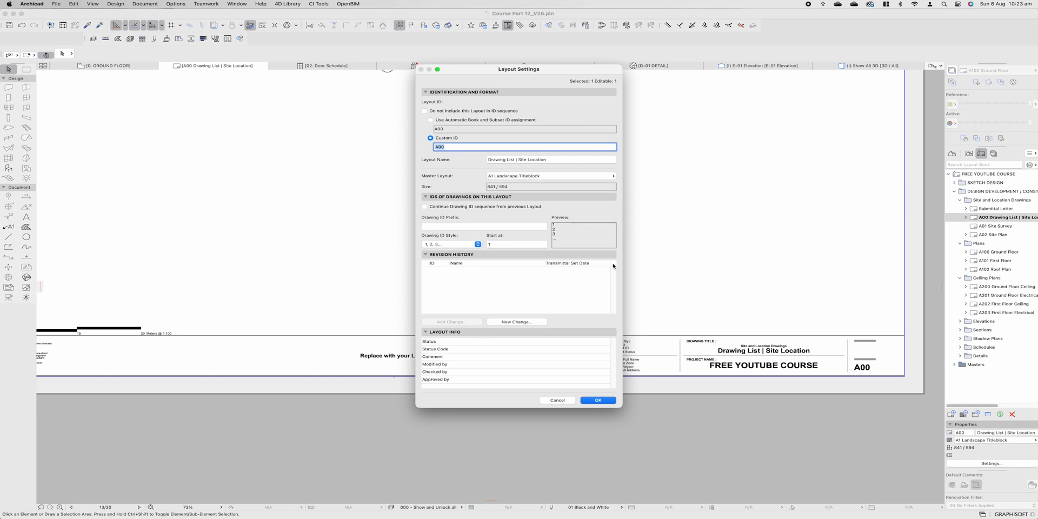
click(558, 401)
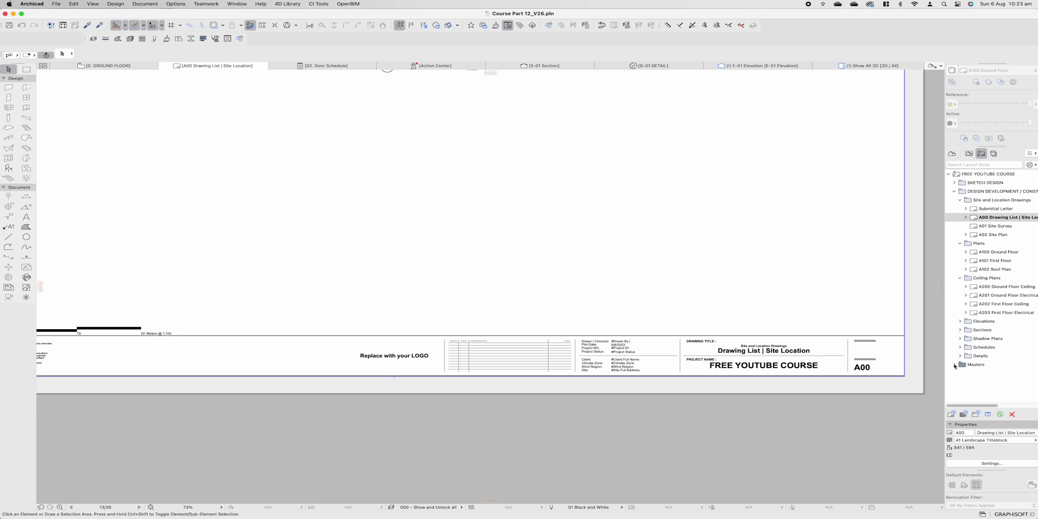
Step: Expand Masters to list the A1, A3 and A4 coverpage, titleblock, details and transmittal masters
click(955, 365)
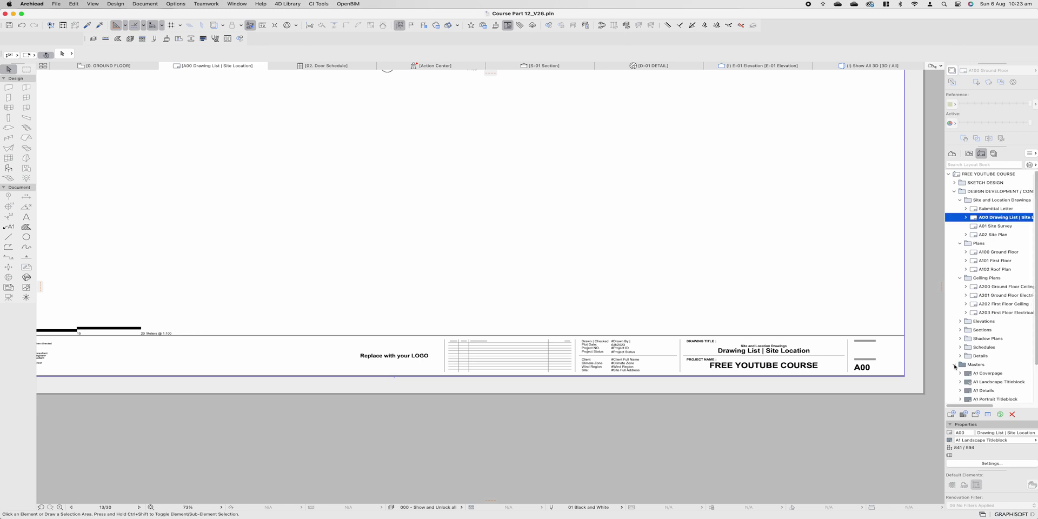
scroll(979, 362, down, 2)
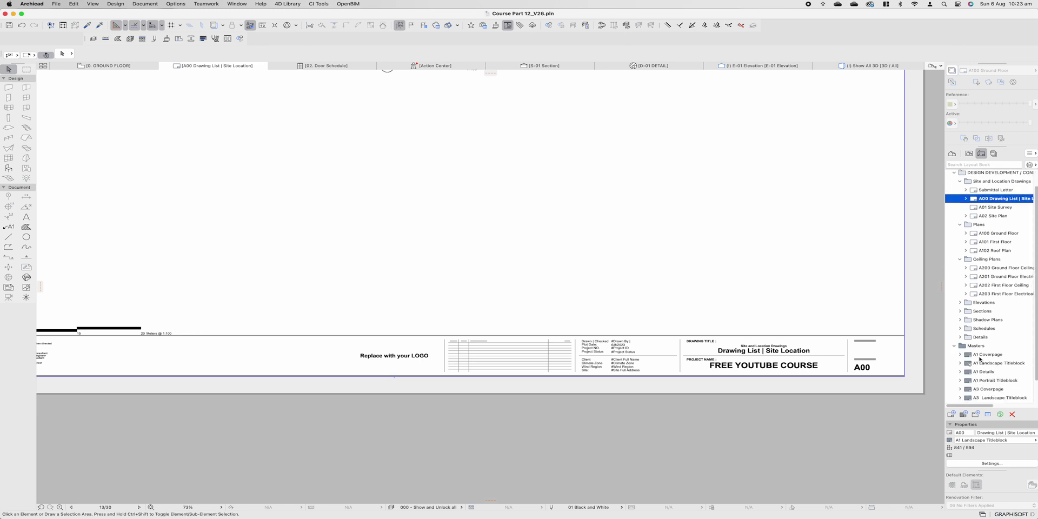
scroll(983, 360, down, 3)
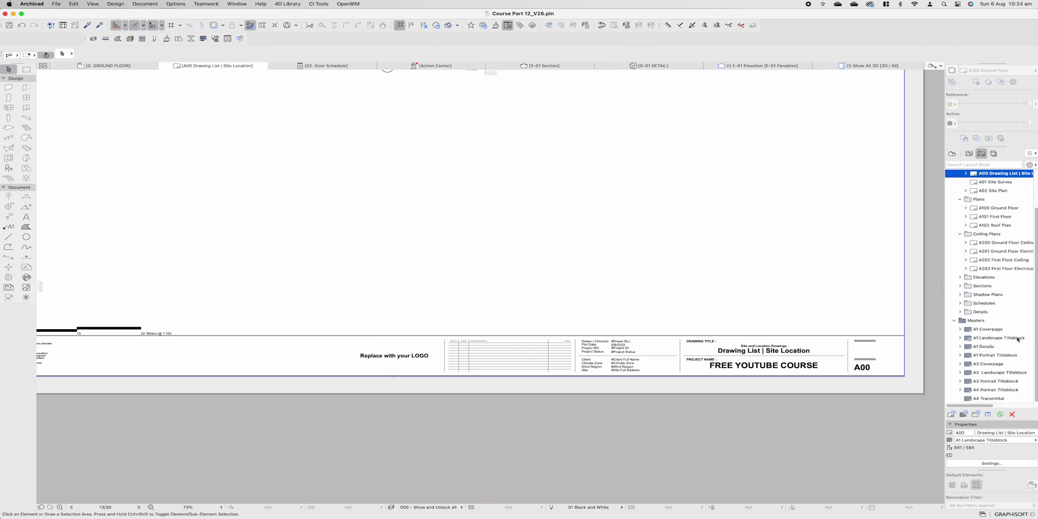
Step: Open the A1 Landscape Titleblock master and select its placed titleblock drawing
double_click(989, 339)
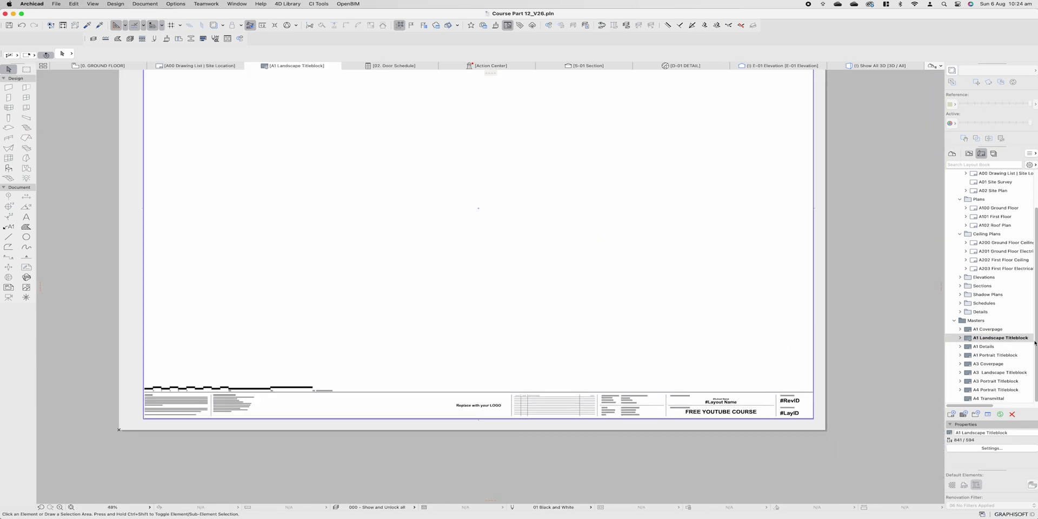
scroll(506, 395, up, 5)
click(442, 427)
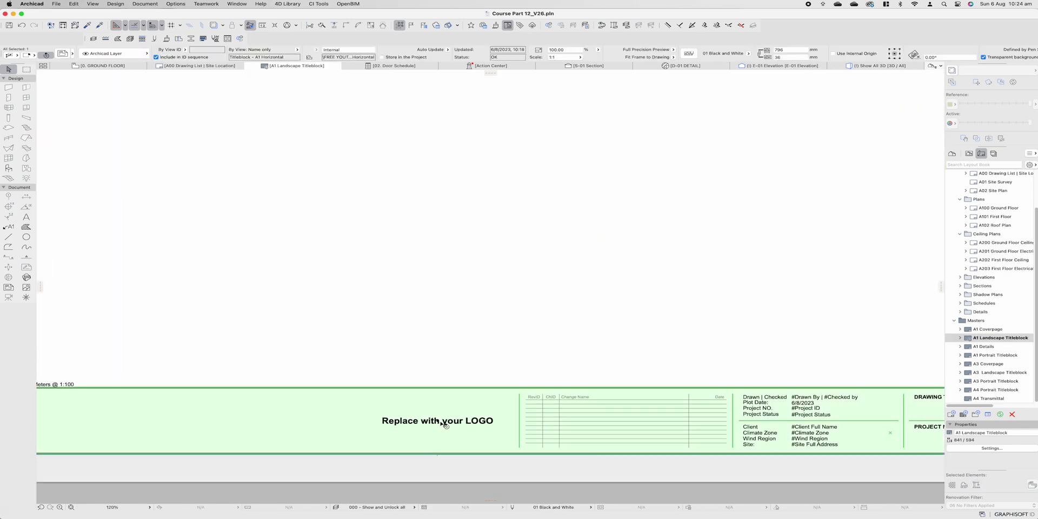
scroll(445, 417, down, 2)
key(Escape)
click(279, 390)
right_click(277, 387)
click(376, 429)
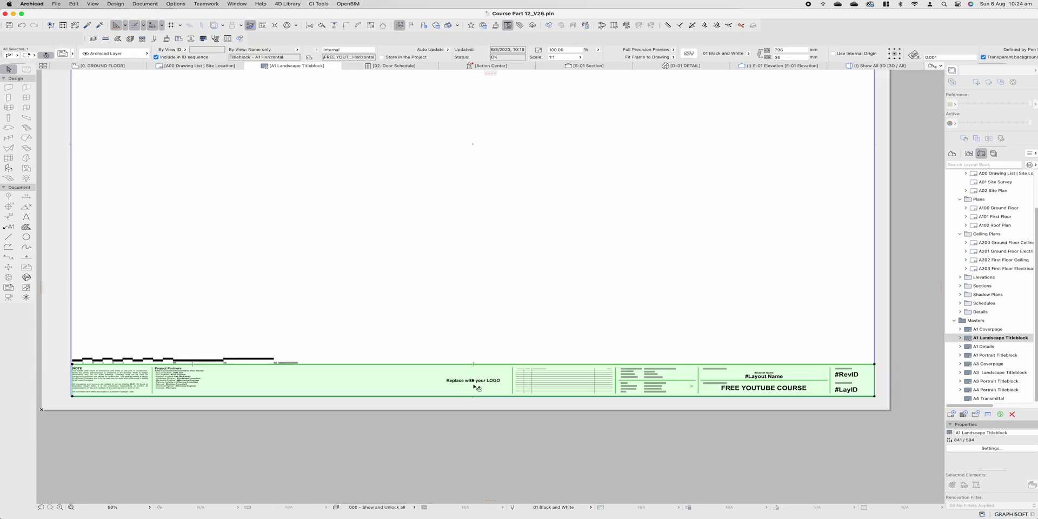
Step: Open the titleblock drawing's source view and look it over
right_click(490, 377)
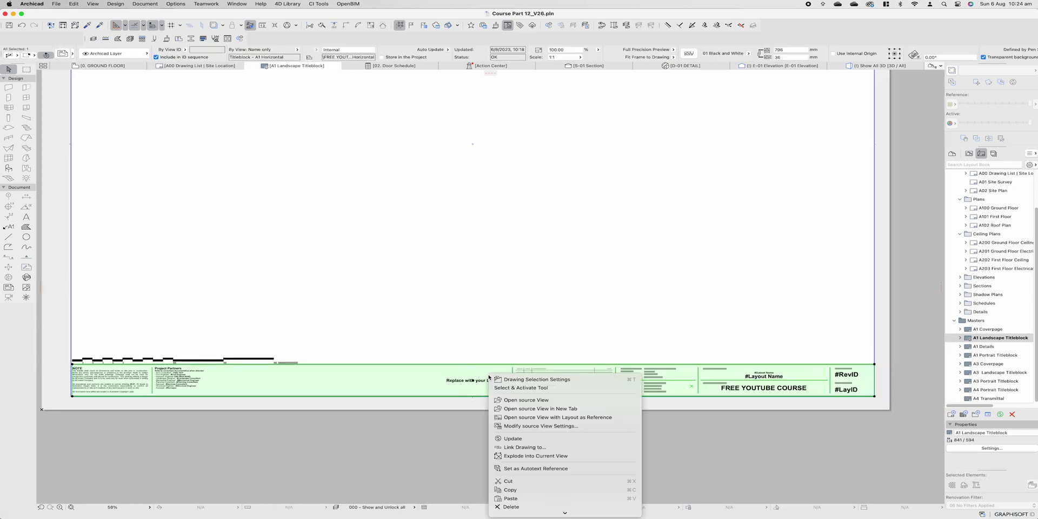
click(548, 400)
scroll(467, 381, down, 2)
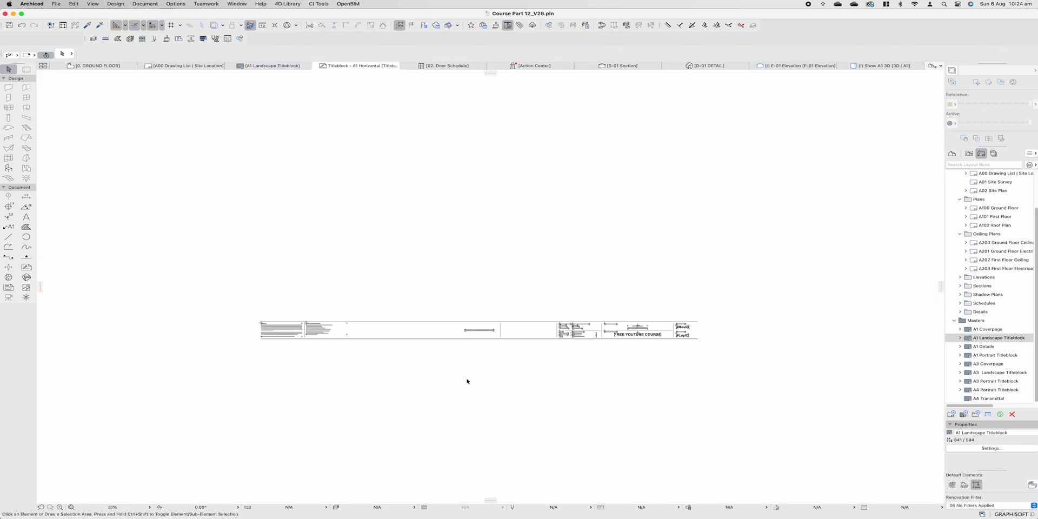
scroll(487, 319, up, 5)
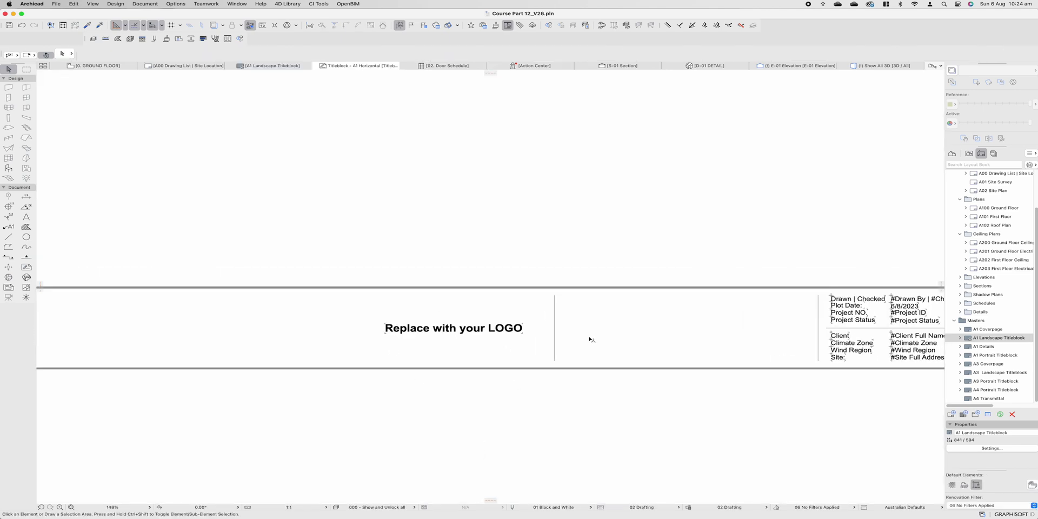
scroll(649, 319, down, 3)
scroll(649, 320, right, 10)
scroll(240, 330, left, 10)
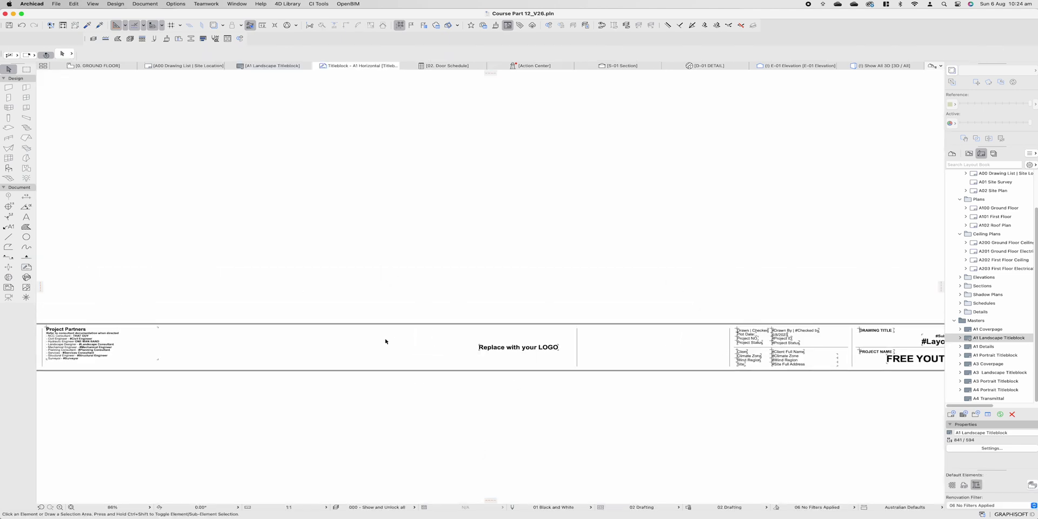
Step: Check the Replace with your LOGO placeholder text, then open the A01 Site Survey layout
click(520, 350)
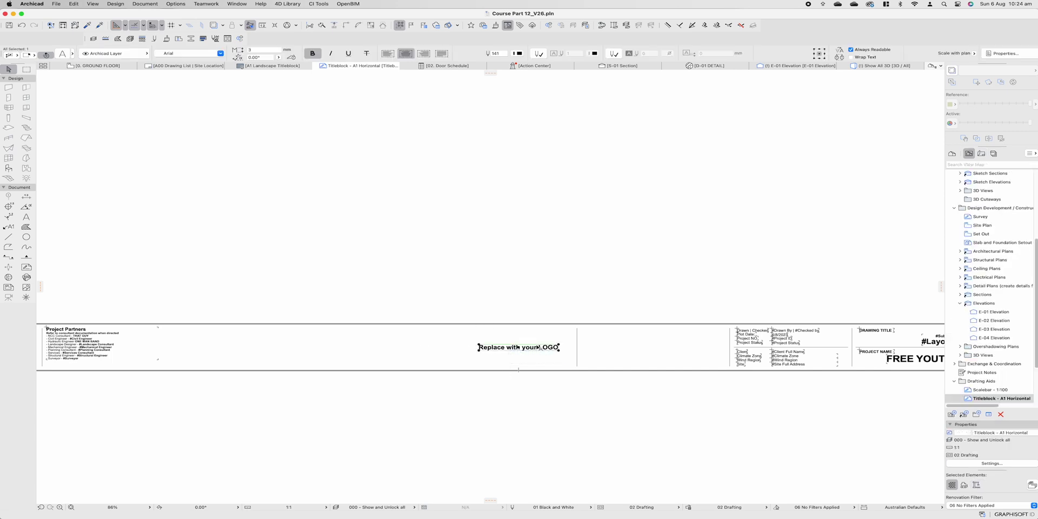
click(411, 353)
scroll(546, 352, down, 2)
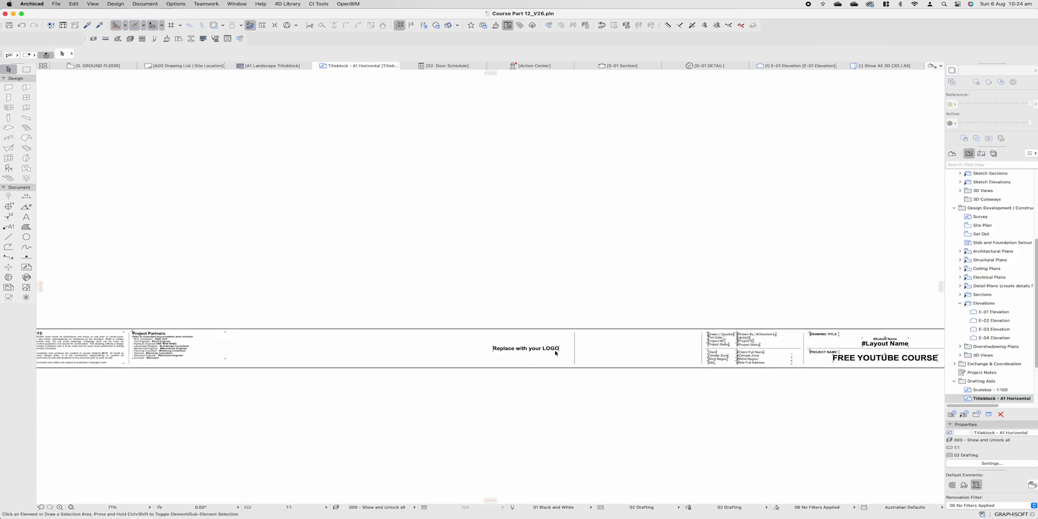
scroll(455, 355, down, 2)
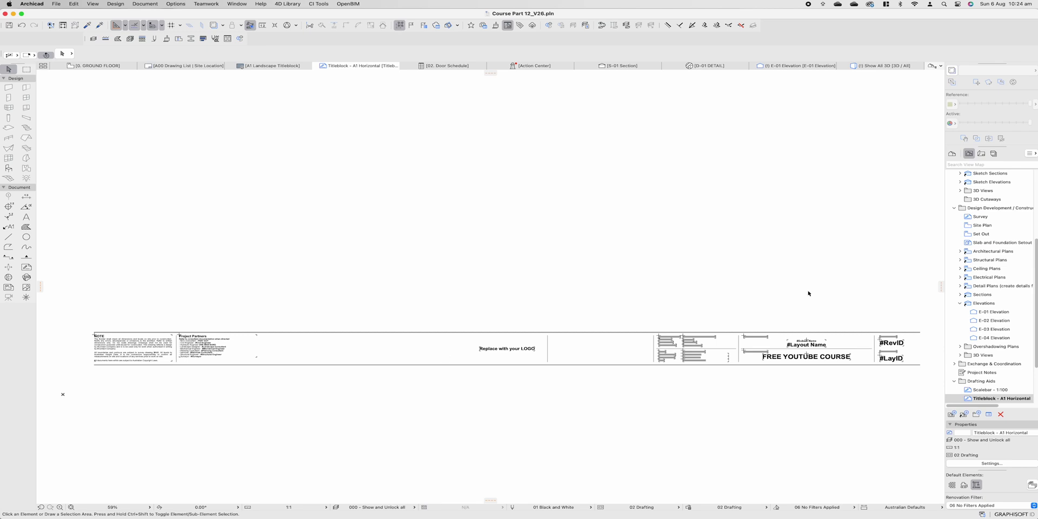
click(982, 153)
double_click(990, 235)
Step: Open the A00 Drawing List | Site Location layout from the Layout Book
double_click(997, 217)
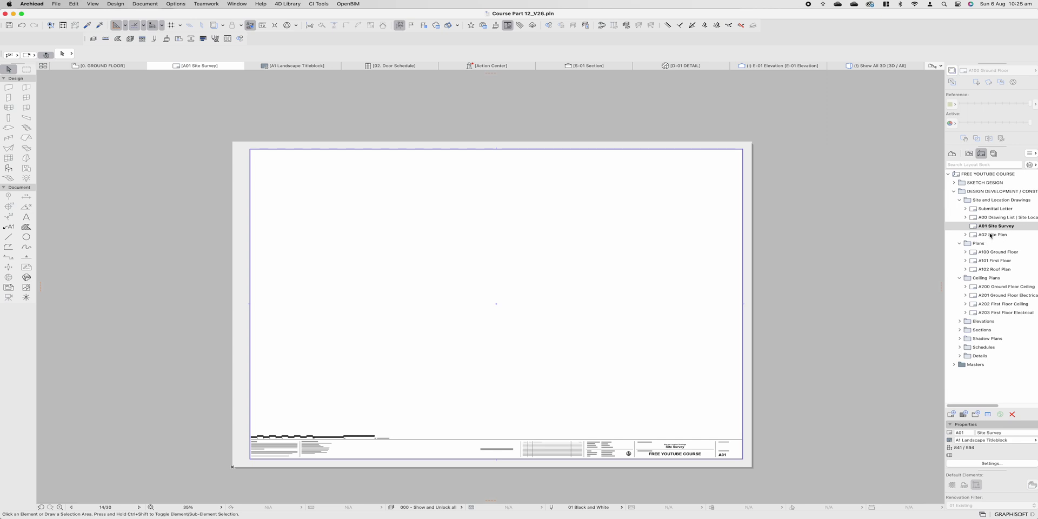
Step: Open the A02 Site Plan layout, inspect its placed site plan drawing, and switch to the View Map
double_click(993, 236)
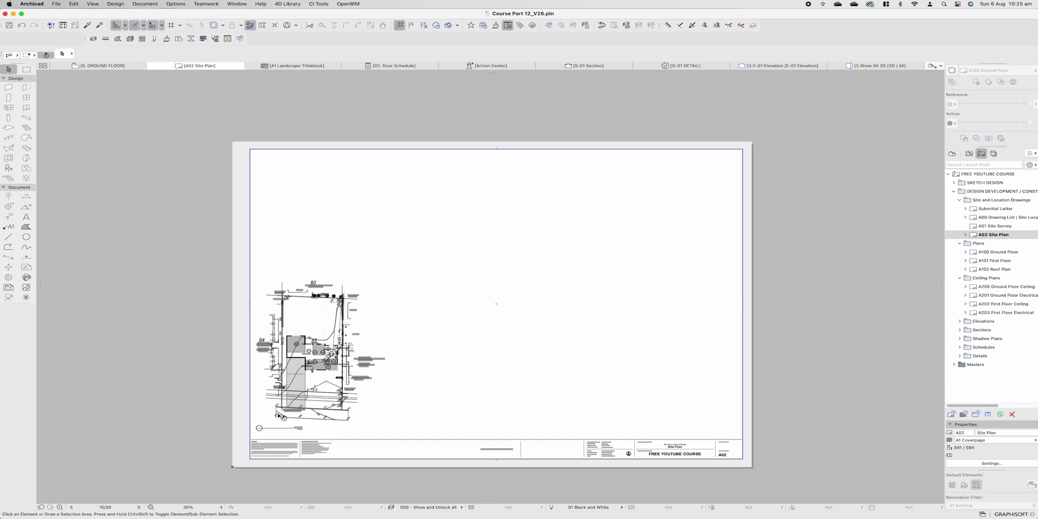
scroll(478, 362, up, 5)
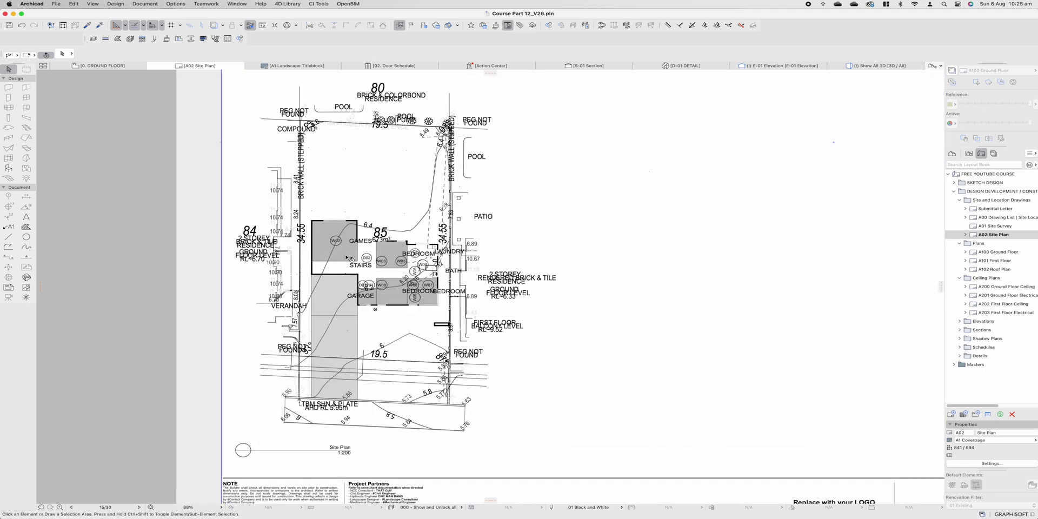
click(399, 220)
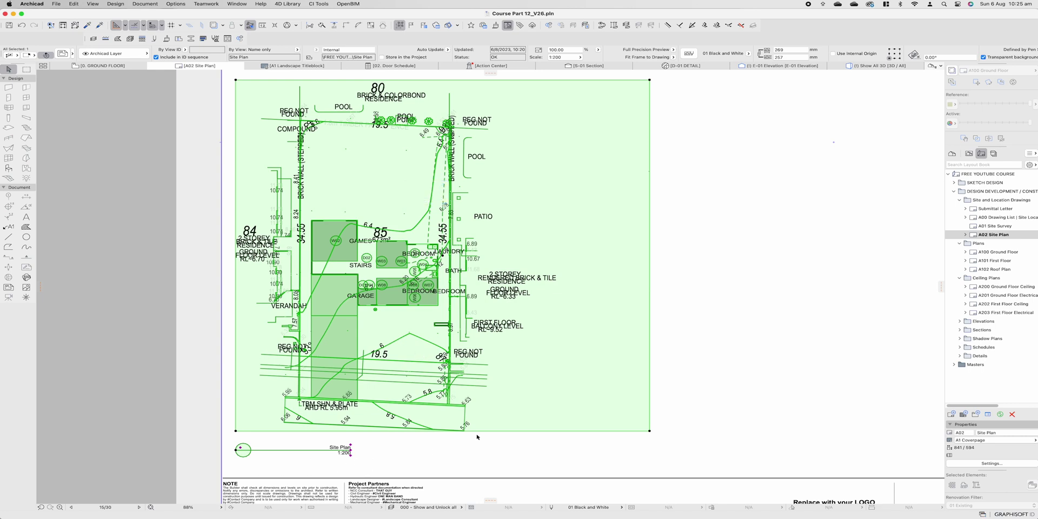
key(Escape)
click(970, 154)
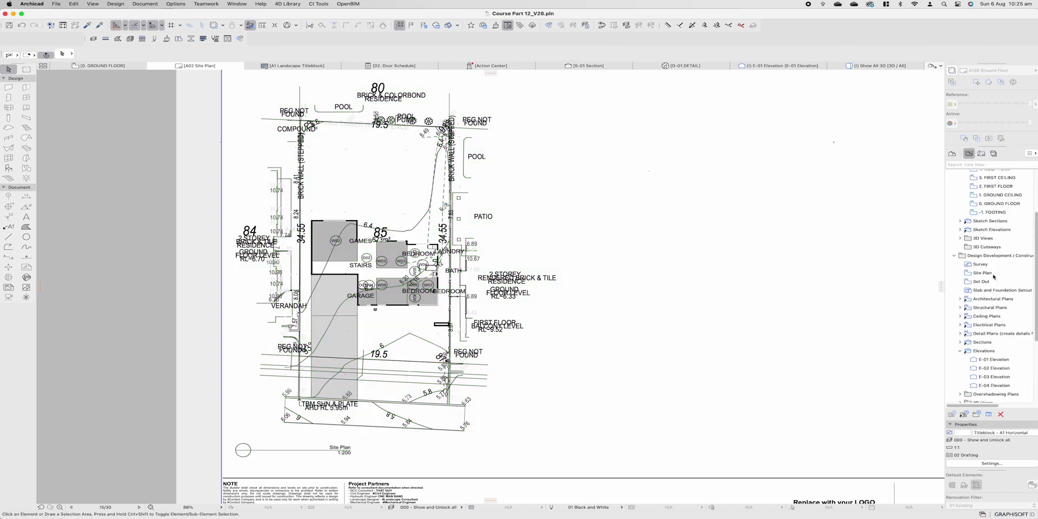
Step: Set the Site Plan view to 1:100 with the 00 Black with Coloured Fills pen set and confirm its settings
double_click(993, 273)
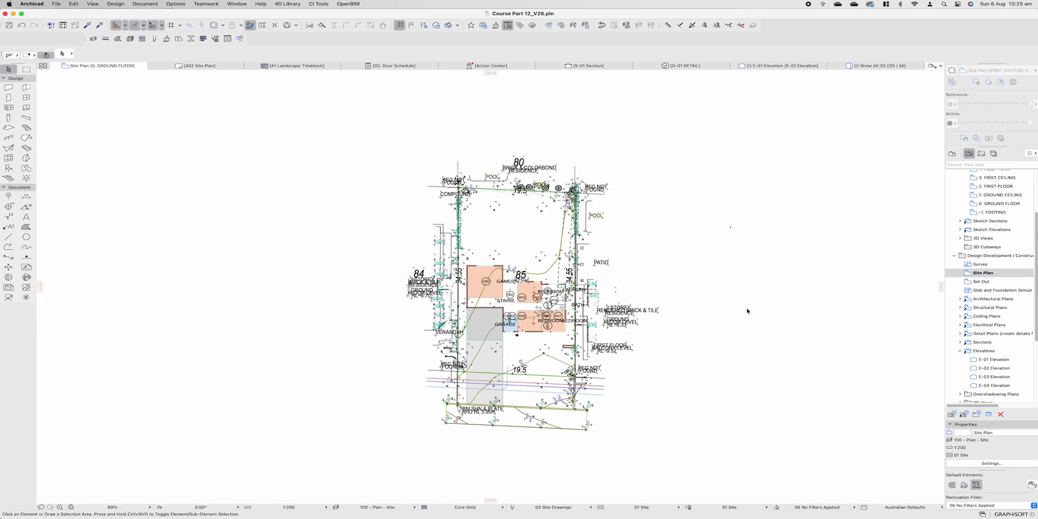
click(288, 507)
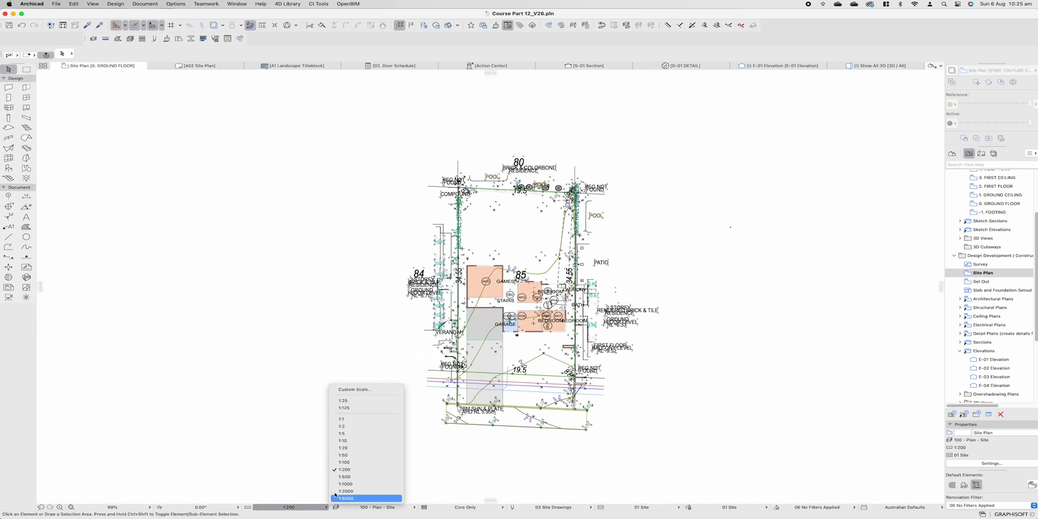
click(356, 462)
scroll(477, 398, down, 5)
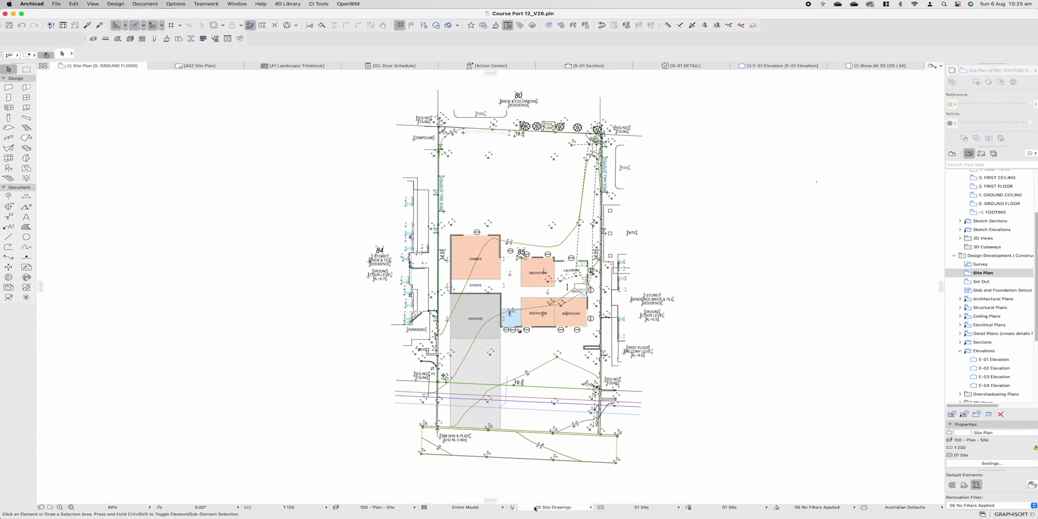
click(567, 508)
click(586, 507)
click(585, 507)
click(630, 448)
click(728, 507)
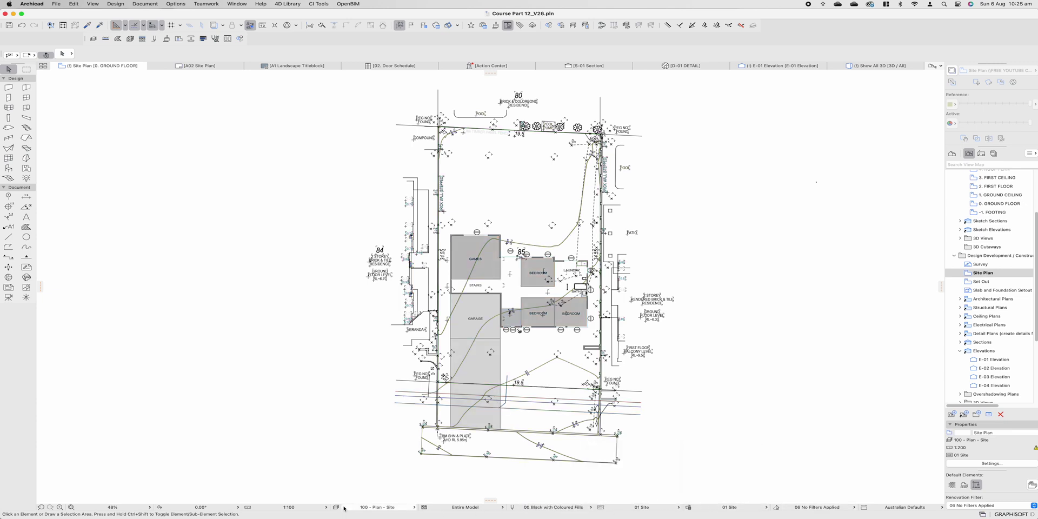
click(999, 464)
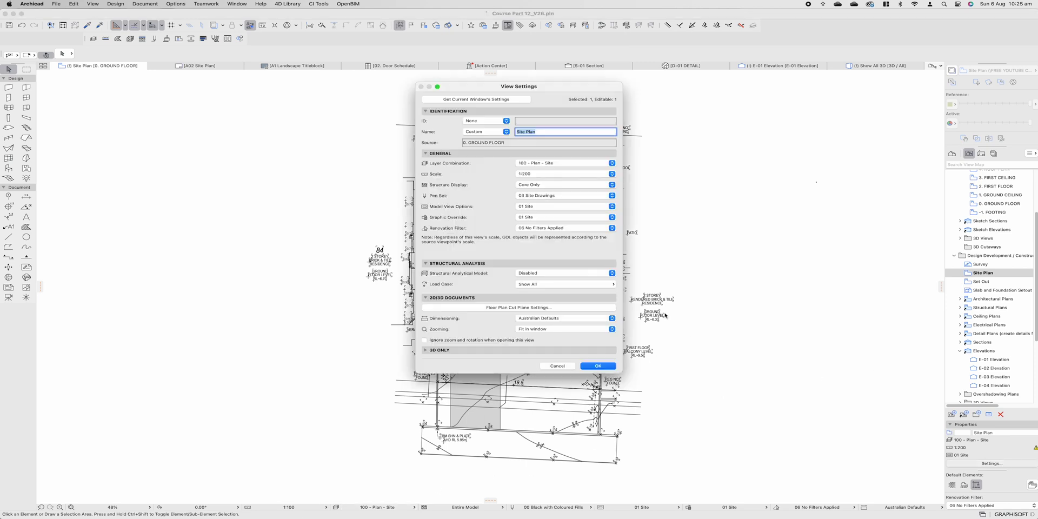
click(598, 365)
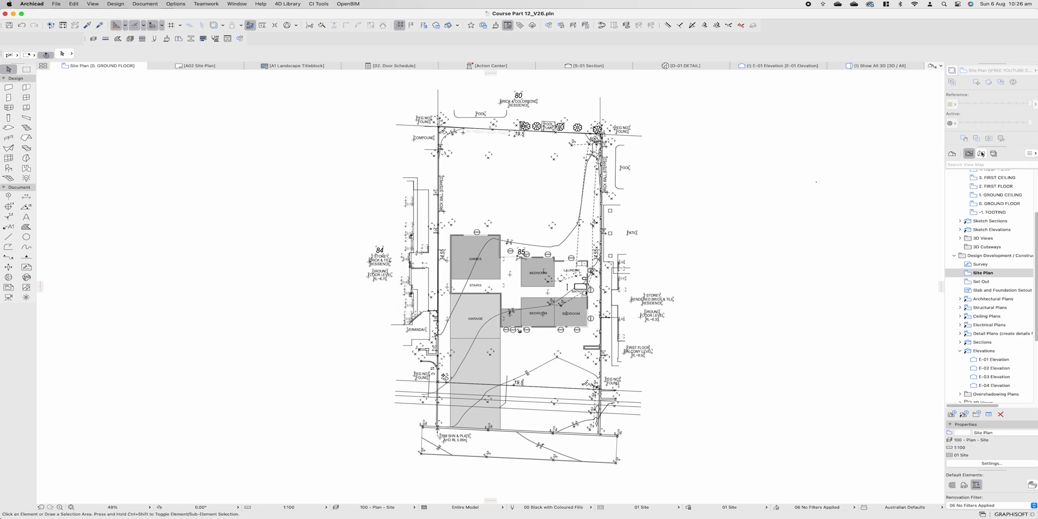
Step: Add a trial vertical dimension (7.782) from GAMES to GARAGE left of the house, then delete it
scroll(571, 274, up, 5)
click(26, 197)
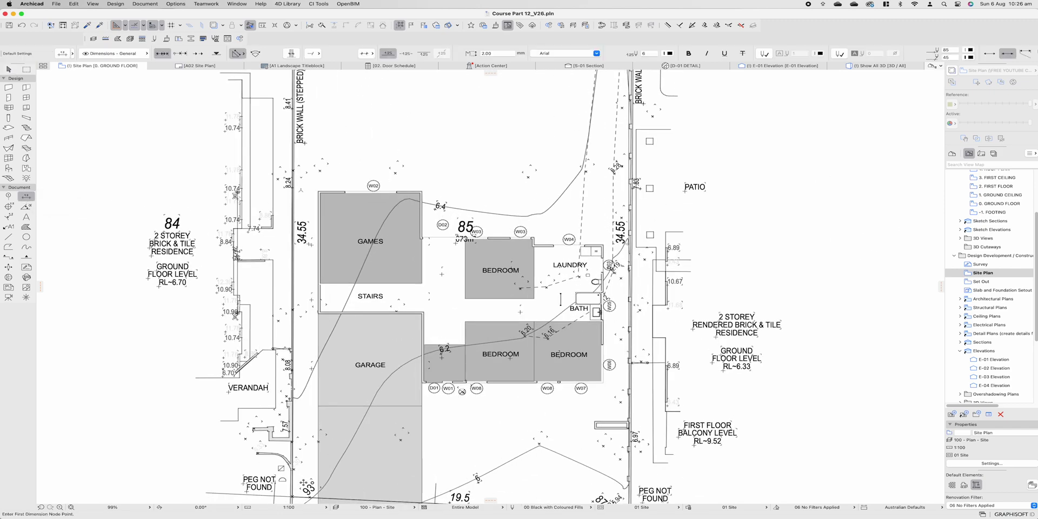
click(336, 192)
click(336, 313)
right_click(346, 321)
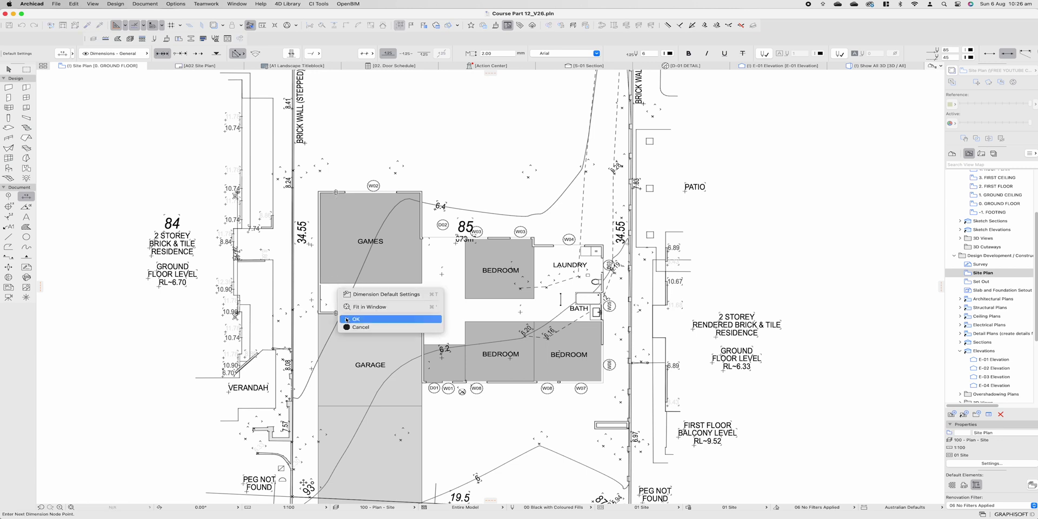
key(Return)
click(100, 300)
key(shift+F1)
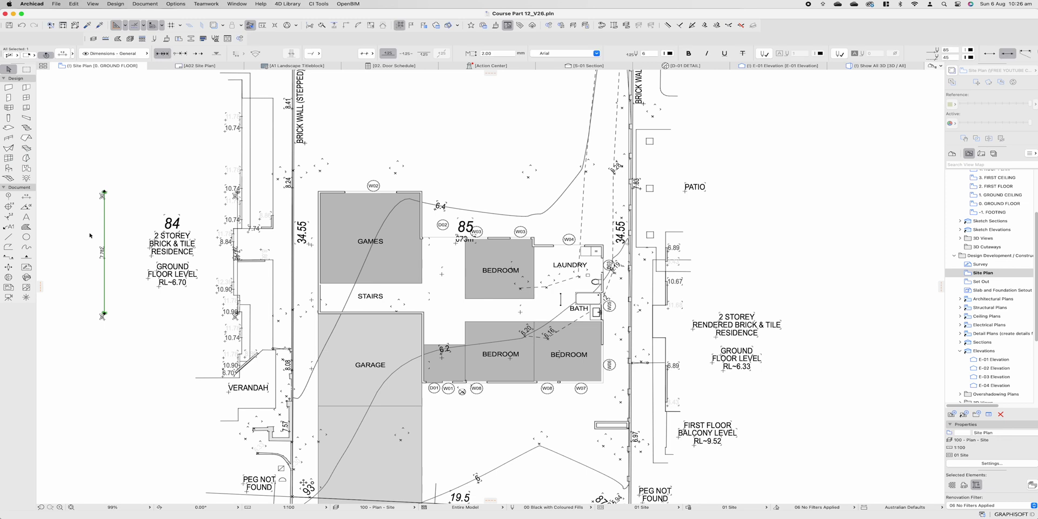
key(Delete)
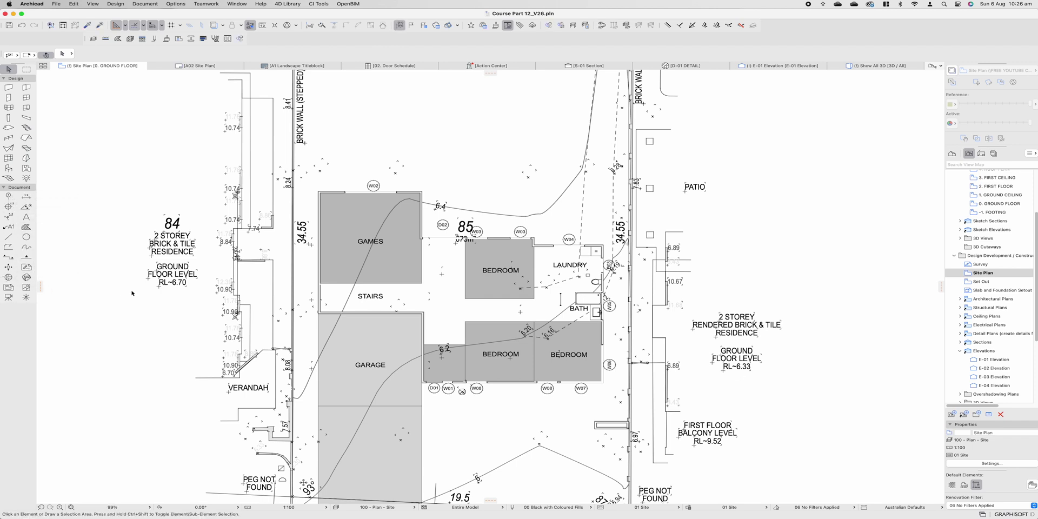
Step: Open the A02 Site Plan layout from the Layout Book
click(981, 153)
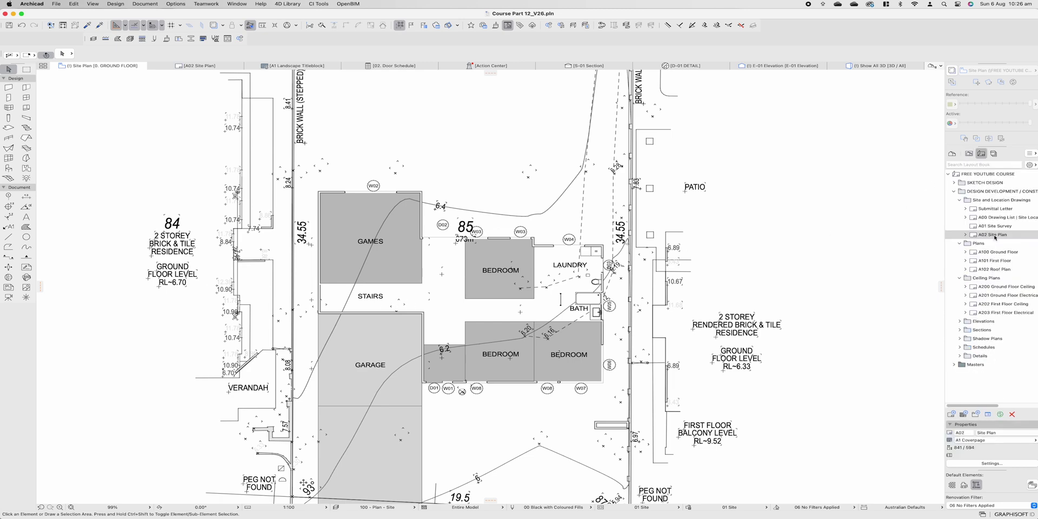
double_click(994, 234)
scroll(511, 343, down, 5)
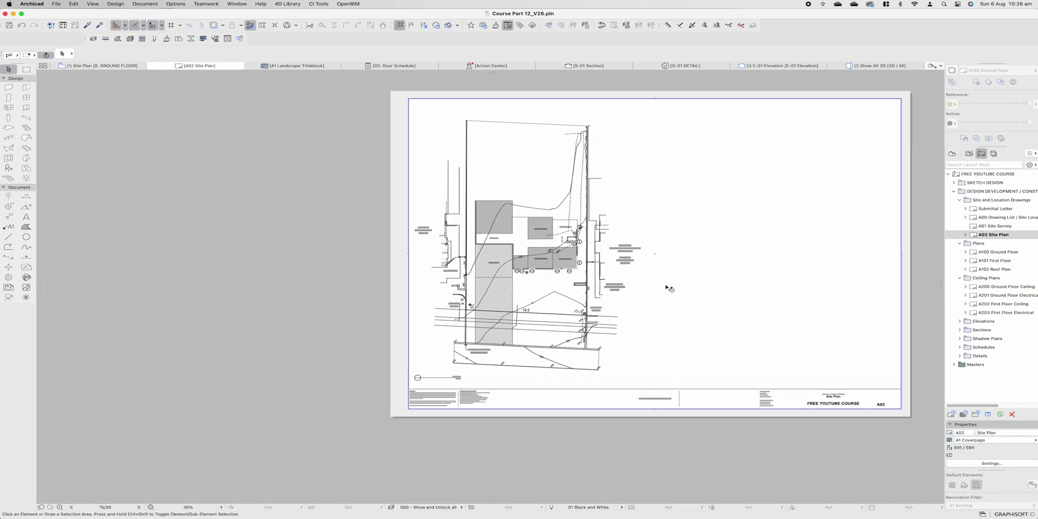
scroll(391, 263, up, 1)
Step: Move the placed site plan drawing down inside the title-block frame
click(390, 294)
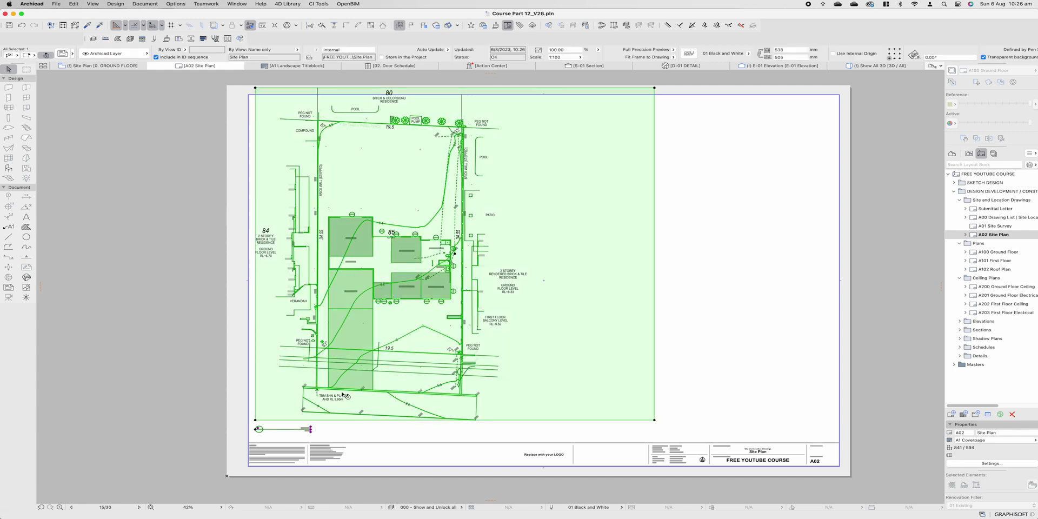
drag(399, 298, 422, 303)
key(ctrl+z)
click(438, 206)
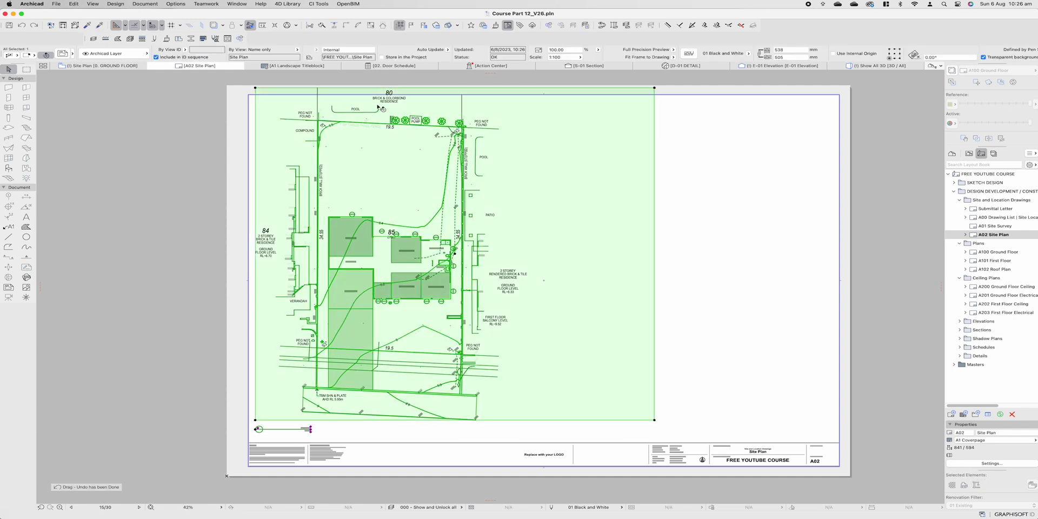
drag(305, 396, 305, 405)
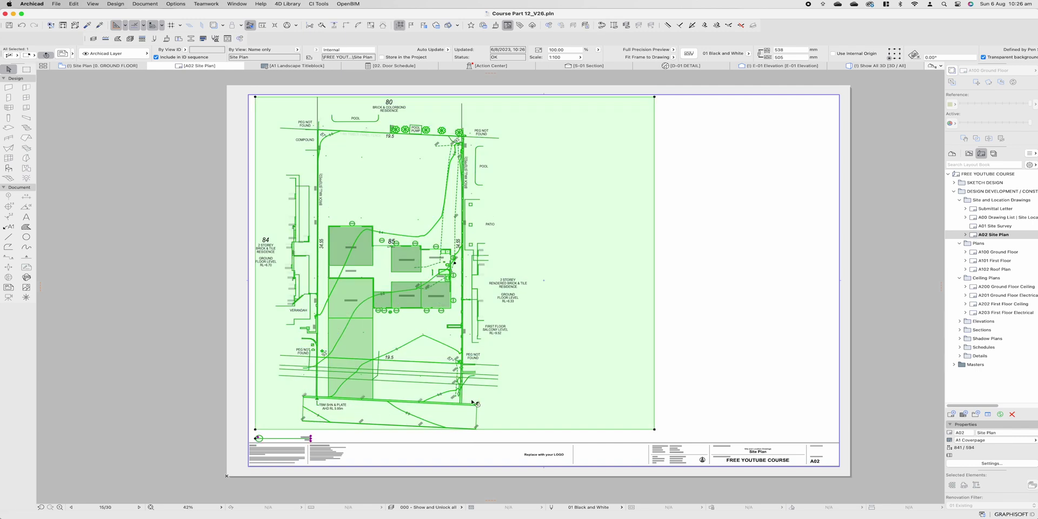
Step: Crop the drawing's right edge inward and shift it right to centre it on the sheet
click(654, 275)
click(535, 276)
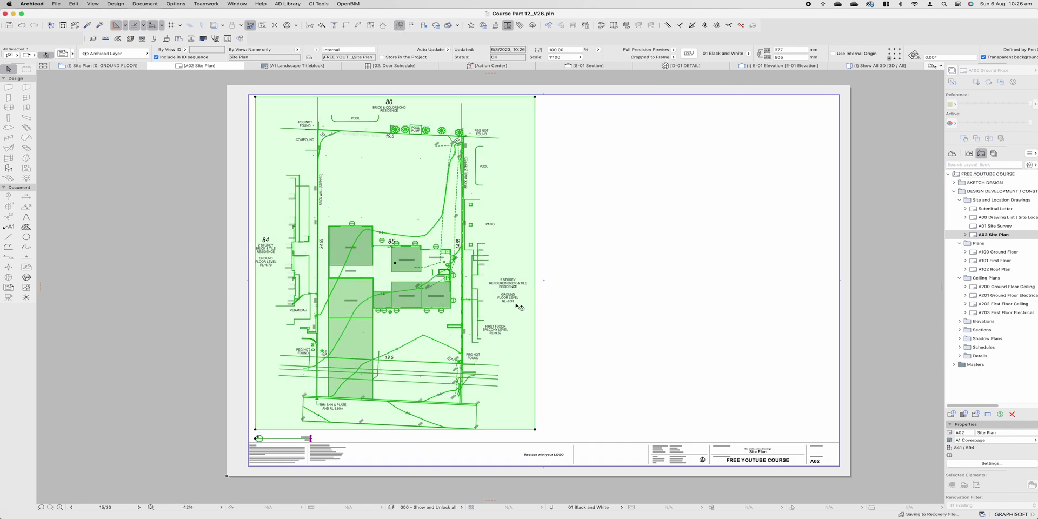
click(400, 291)
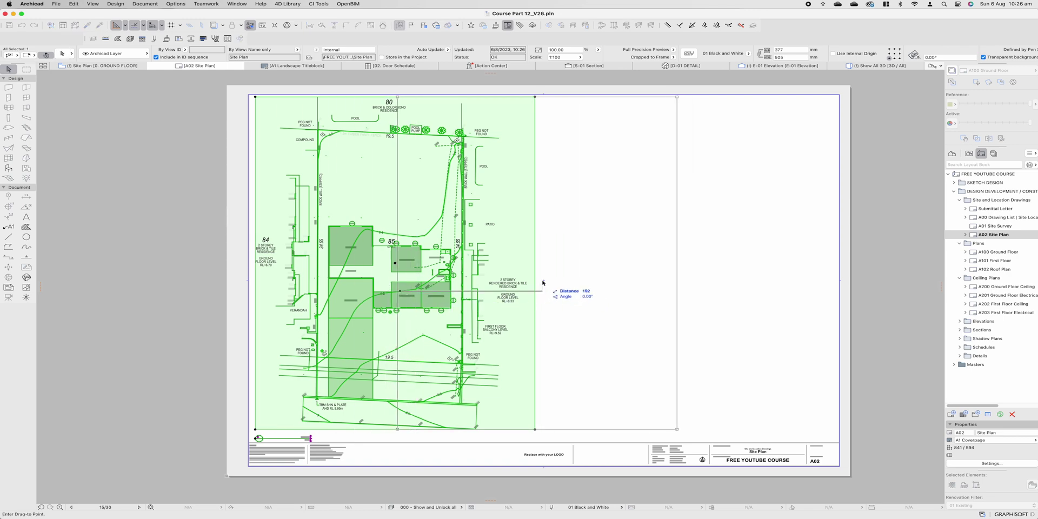
click(542, 291)
key(Escape)
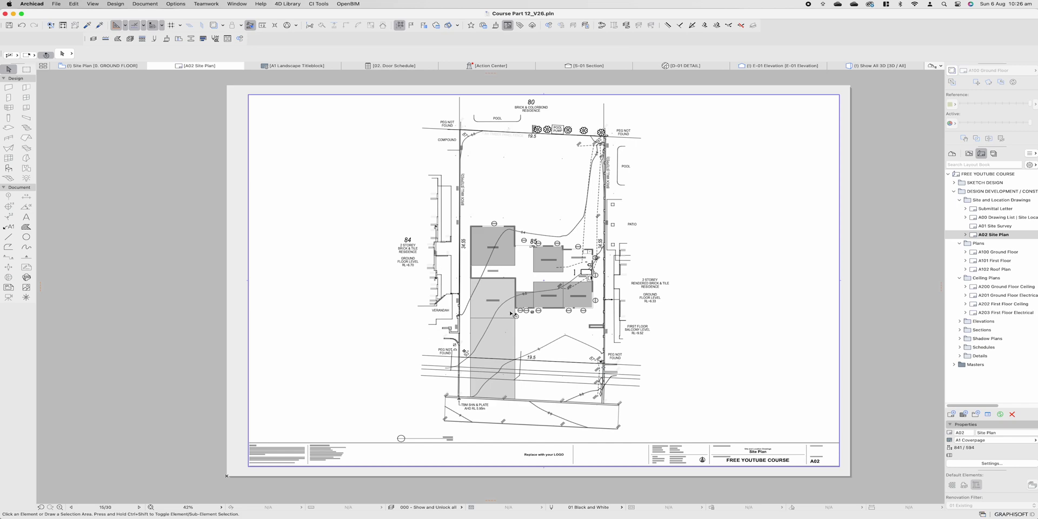
scroll(504, 279, up, 3)
scroll(504, 279, down, 3)
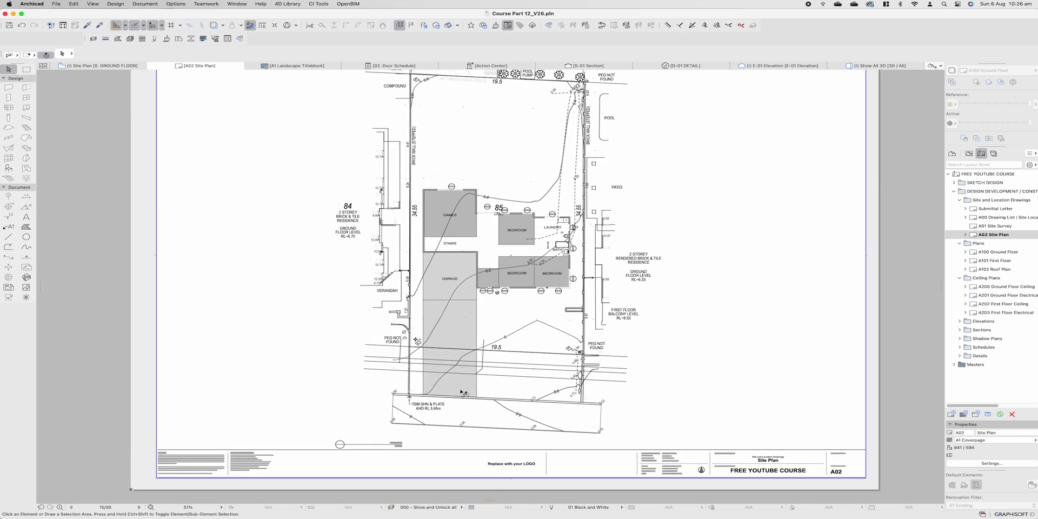
scroll(514, 390, up, 1)
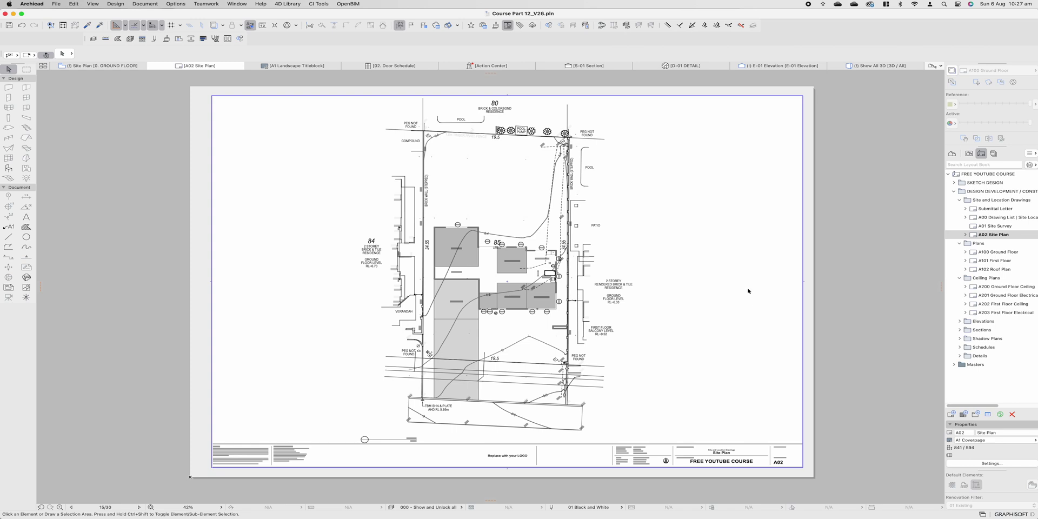
Step: In Safari, open the All in One Checklist Value Pack product page from Products and browse its contents
click(397, 500)
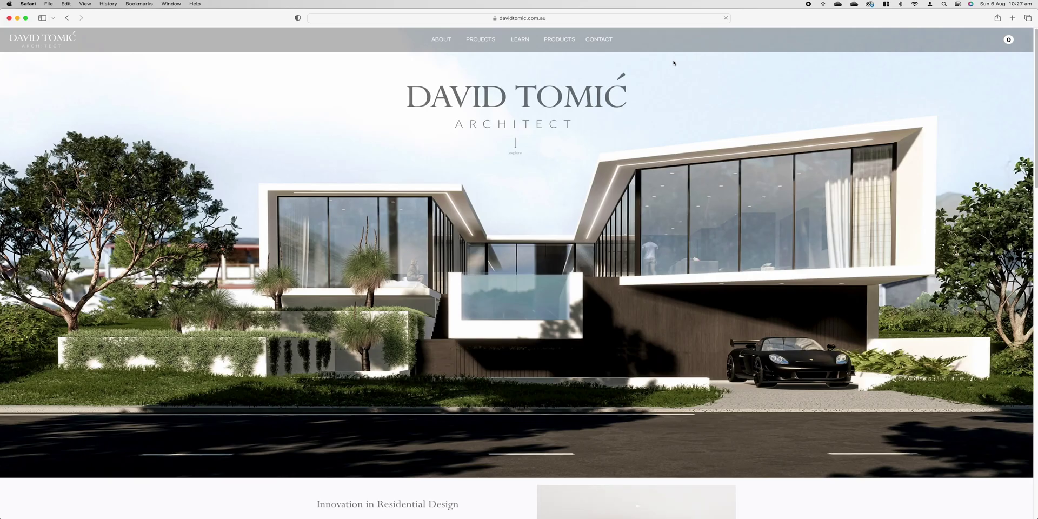
click(562, 41)
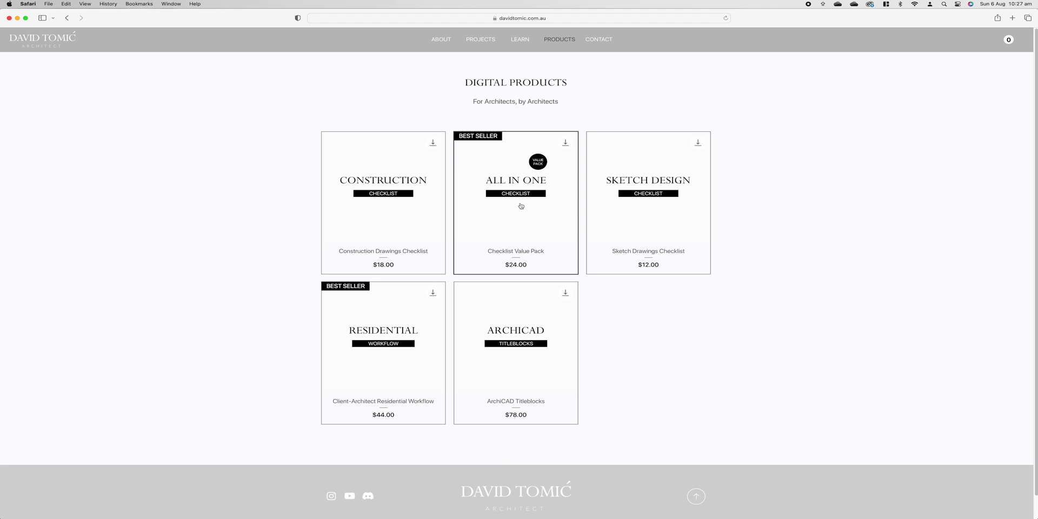
click(508, 219)
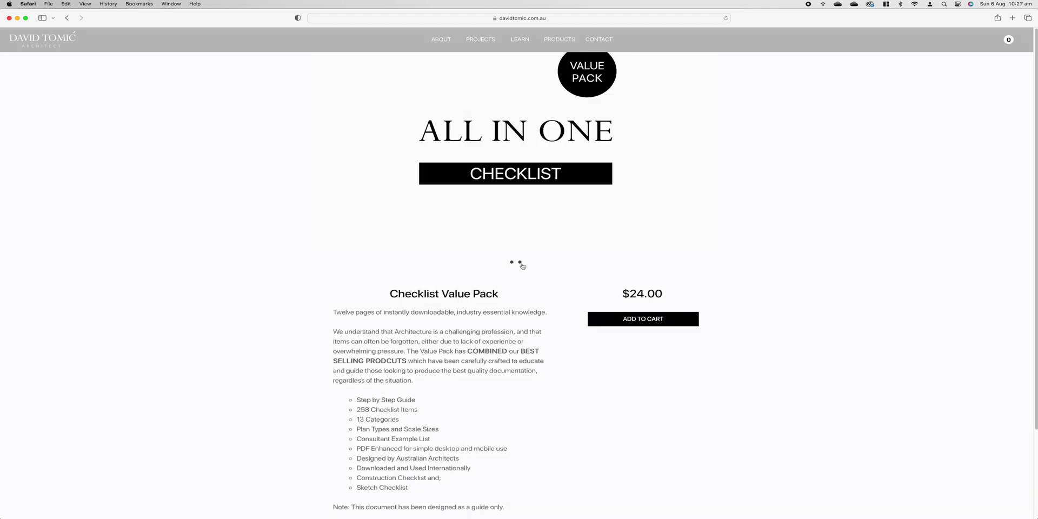
click(520, 262)
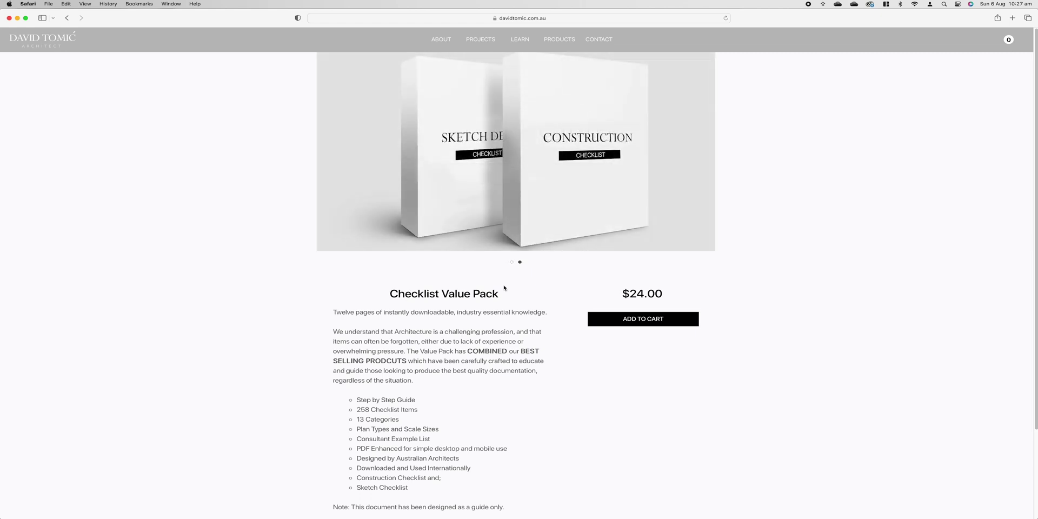
drag(356, 410, 420, 411)
click(417, 412)
scroll(417, 412, down, 3)
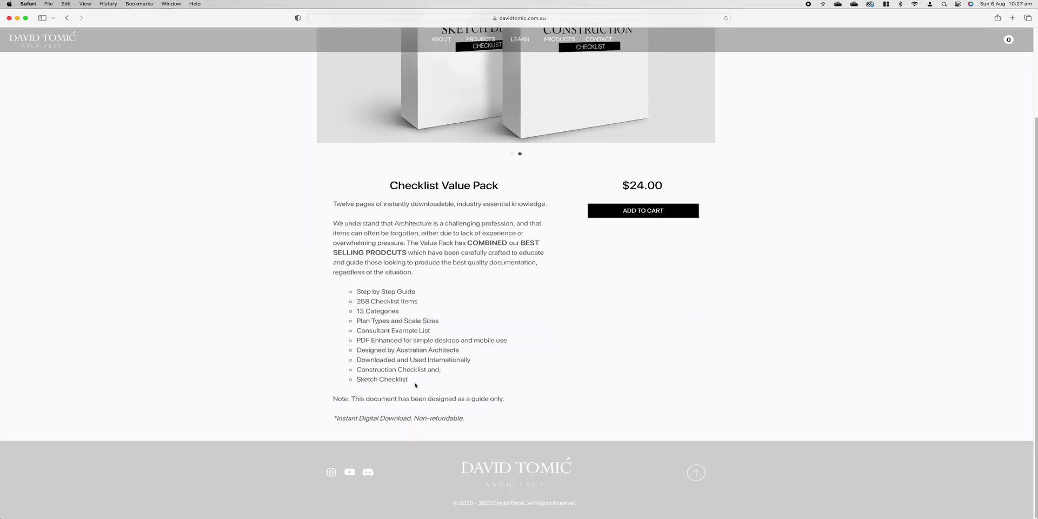
Step: Tick the North Point checkbox in the checklist PDF, then untick it again
scroll(416, 395, up, 3)
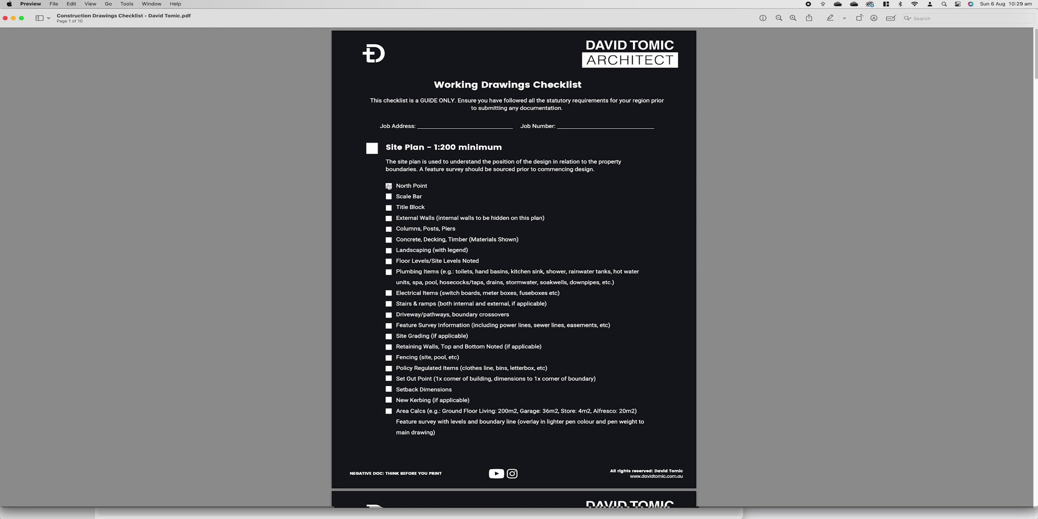
click(389, 186)
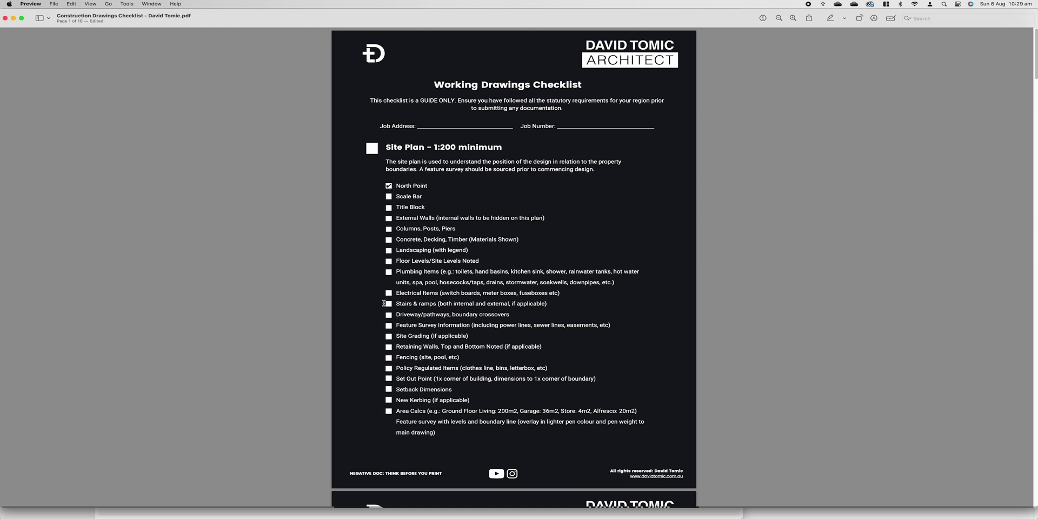
click(389, 186)
Step: Close the checklist PDF window and the Safari window to return to Archicad
drag(346, 473, 454, 476)
click(392, 419)
click(9, 18)
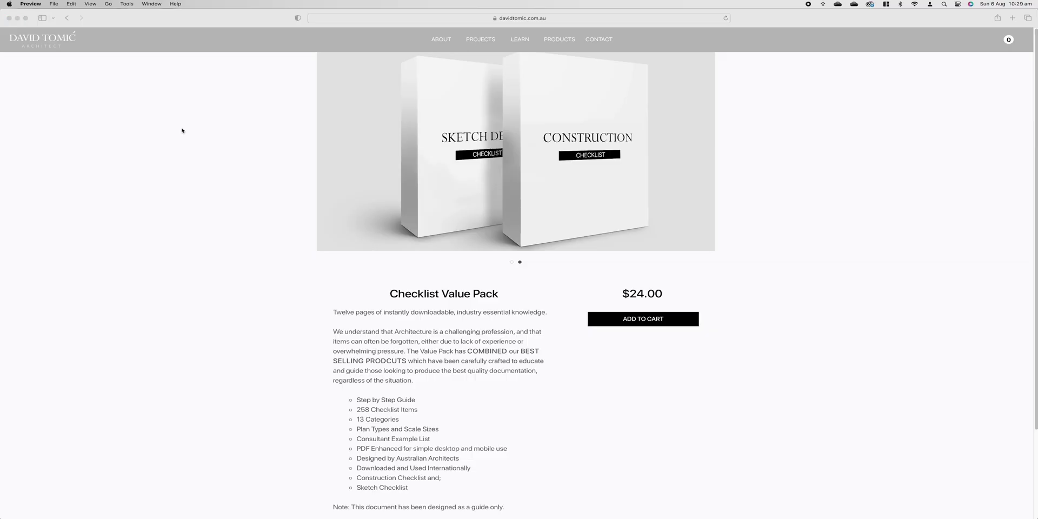
click(9, 17)
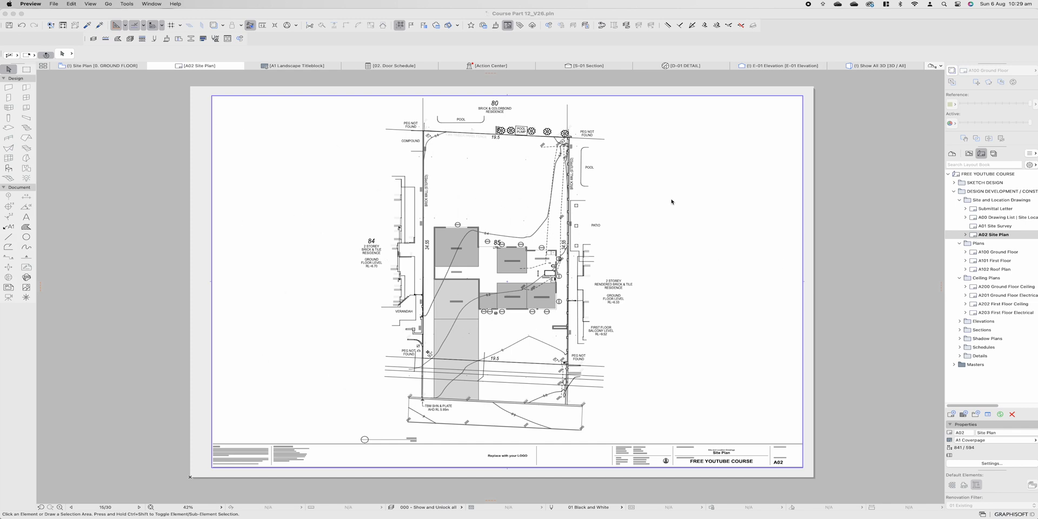
Step: Open the A100 Ground Floor layout from the Layout Book
click(1006, 254)
click(1004, 254)
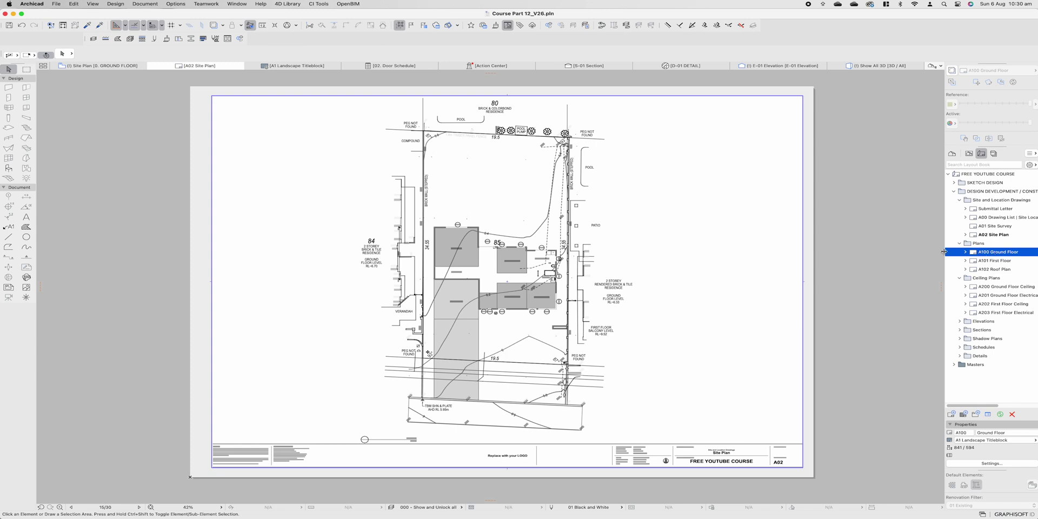
double_click(995, 252)
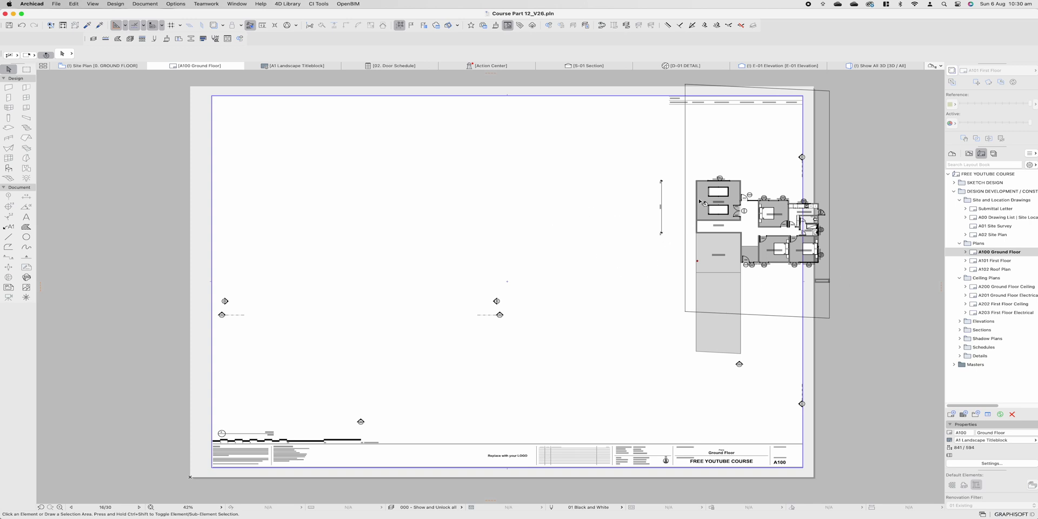
Step: Crop the ground floor drawing's left, right and bottom edges inward
click(569, 216)
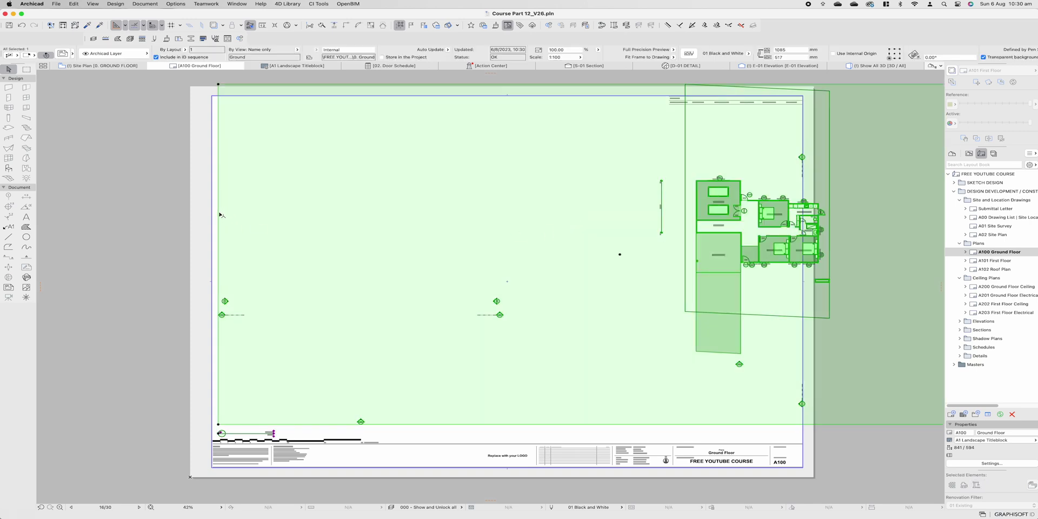
click(218, 213)
click(659, 213)
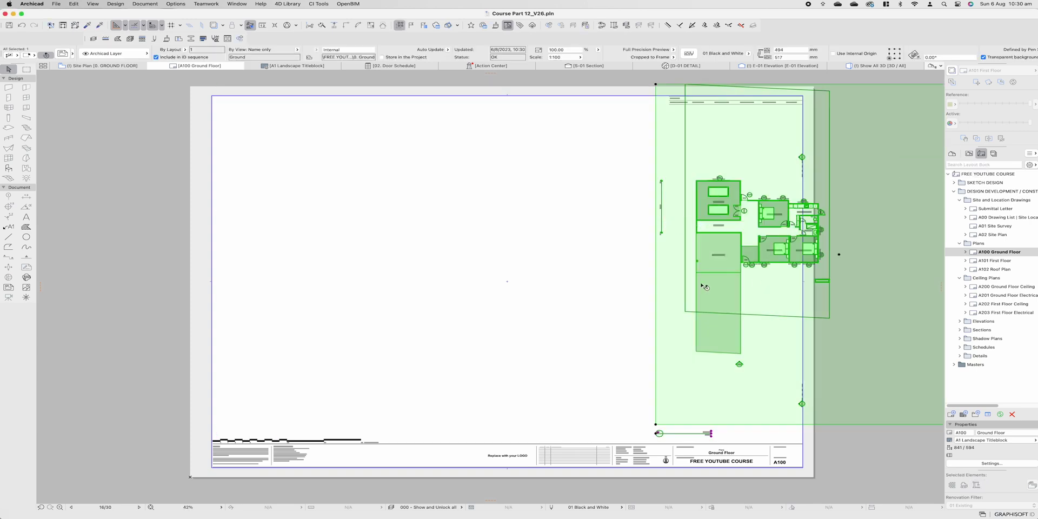
scroll(638, 254, right, 6)
click(693, 240)
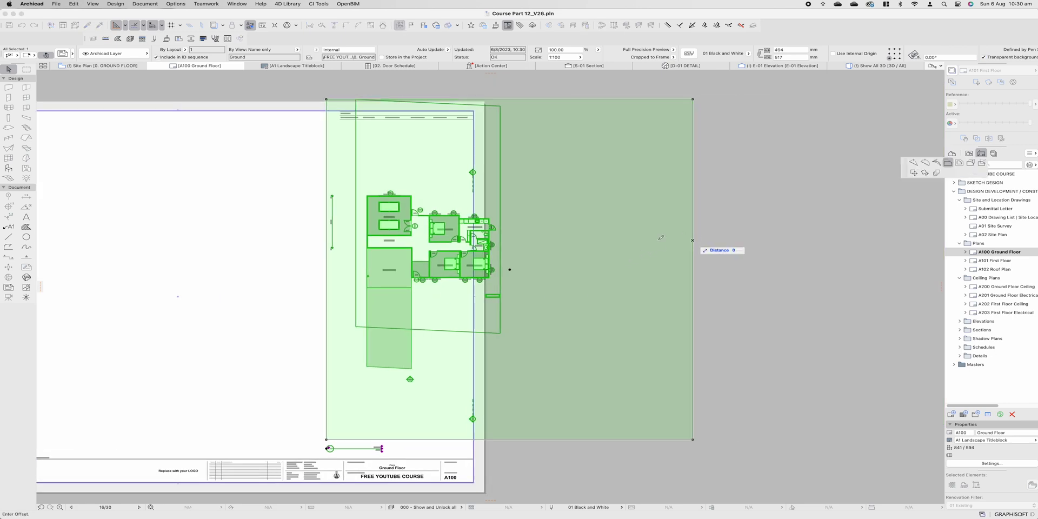
click(523, 241)
click(412, 440)
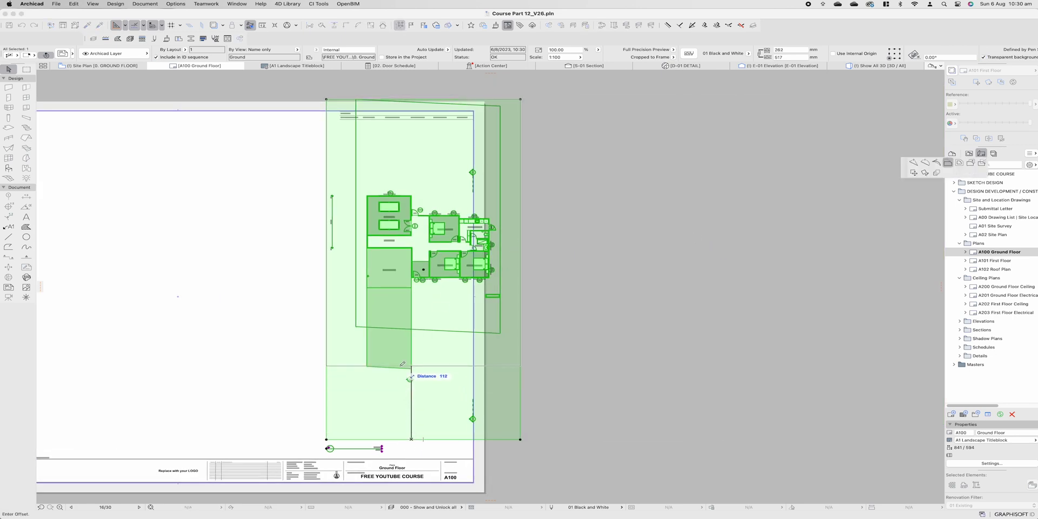
click(412, 341)
Step: Move the cropped drawing toward the centre of the sheet
scroll(525, 285, left, 6)
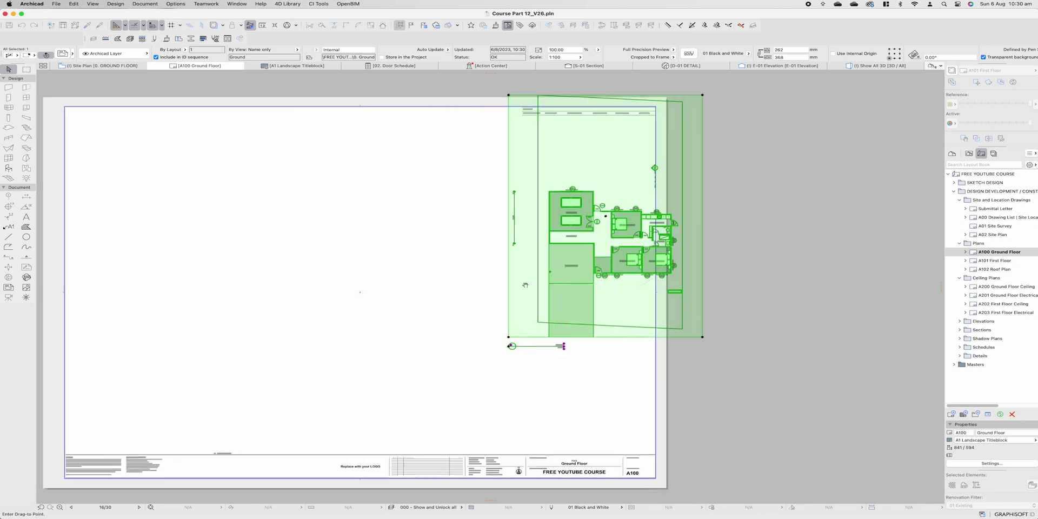
click(374, 305)
scroll(476, 324, left, 5)
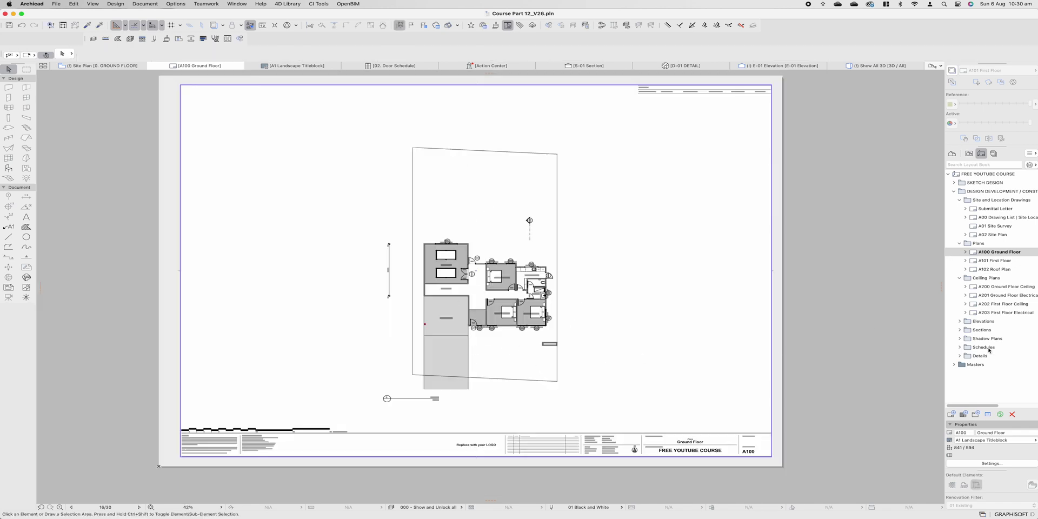
click(960, 321)
click(1002, 334)
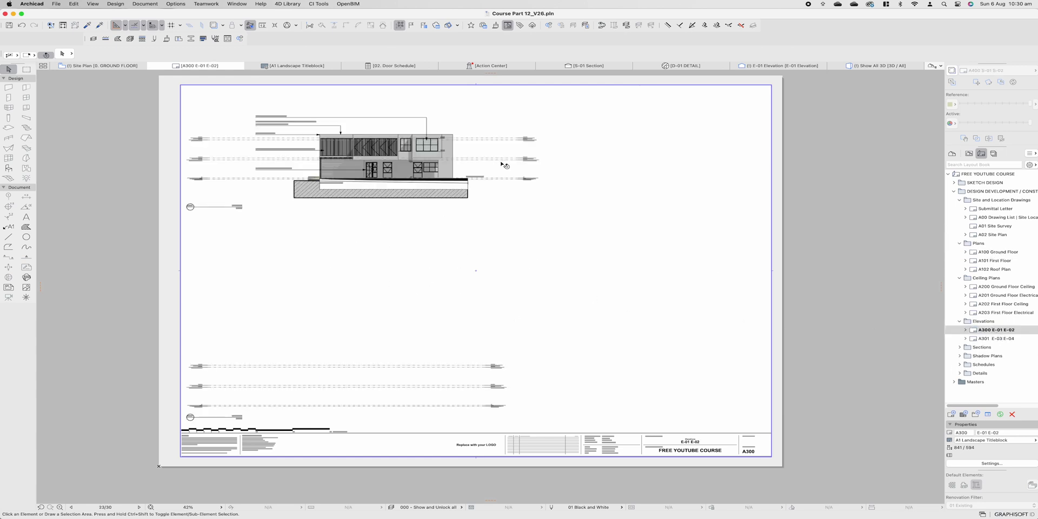
click(969, 154)
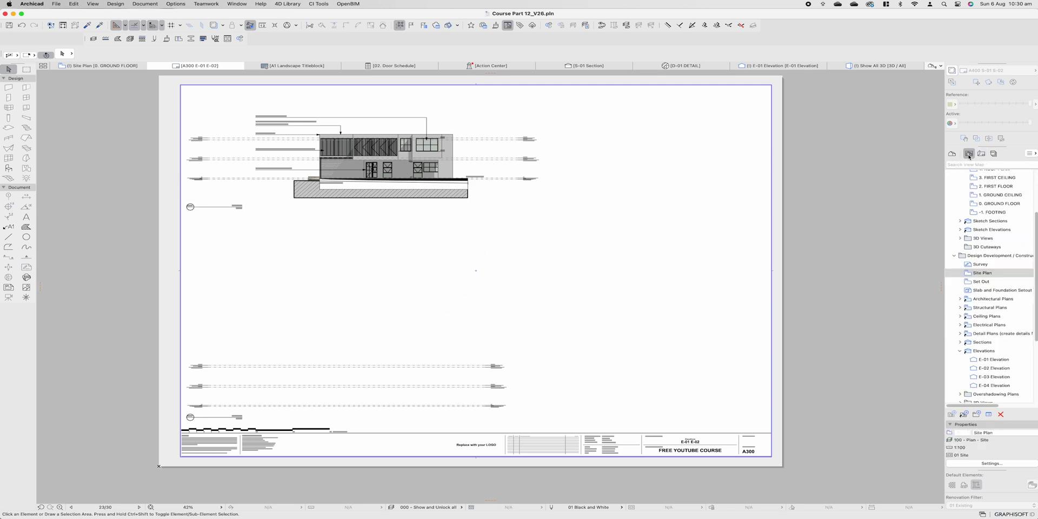
scroll(998, 282, up, 5)
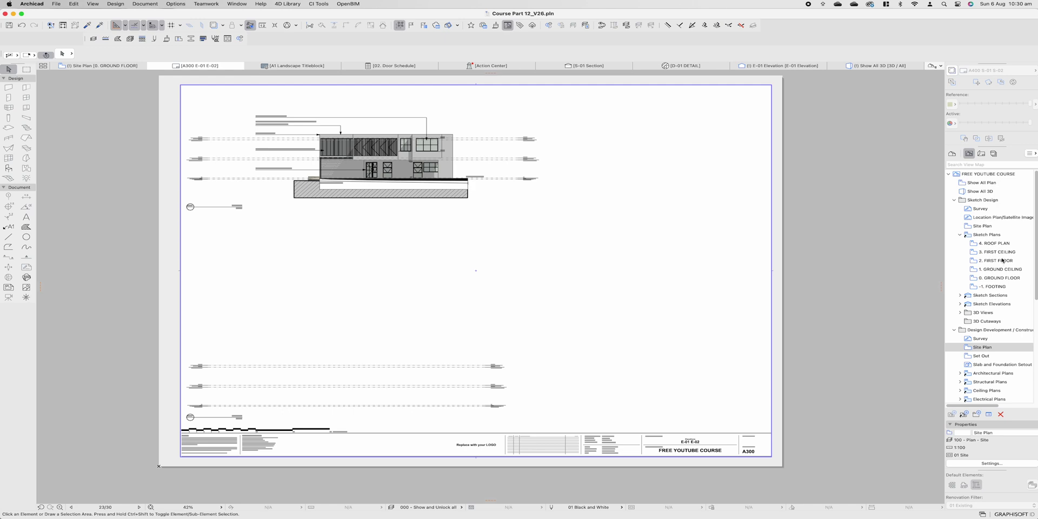
scroll(1002, 277, down, 6)
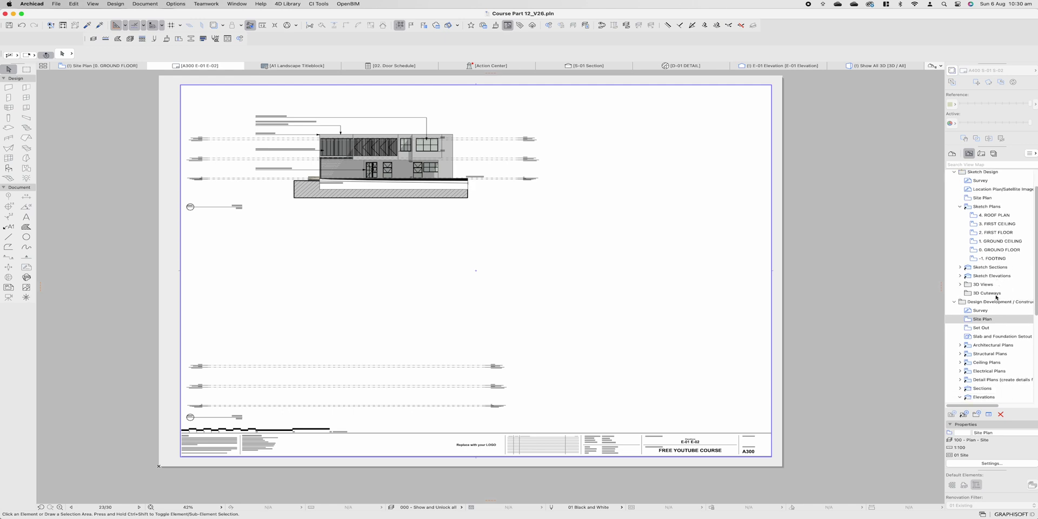
click(994, 350)
scroll(1007, 222, up, 3)
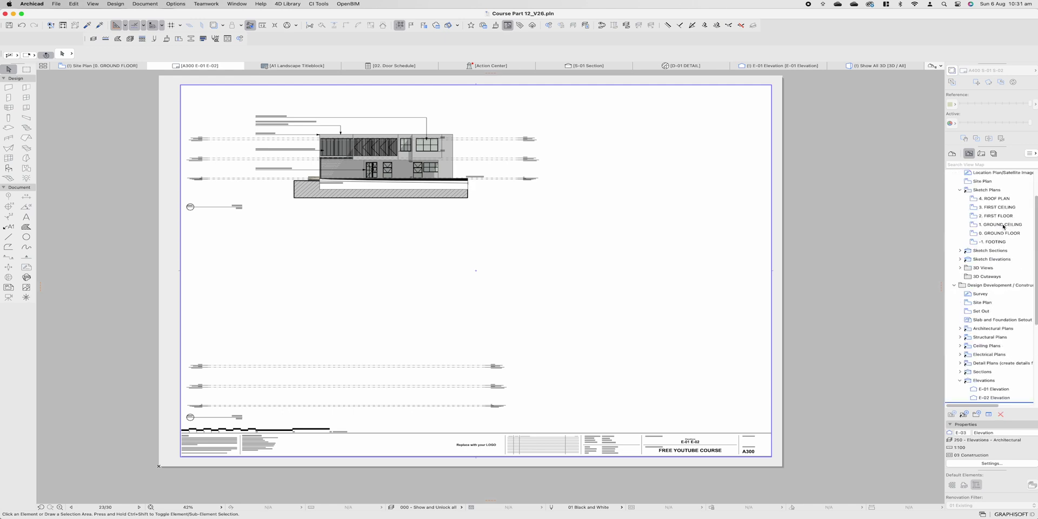
click(1003, 225)
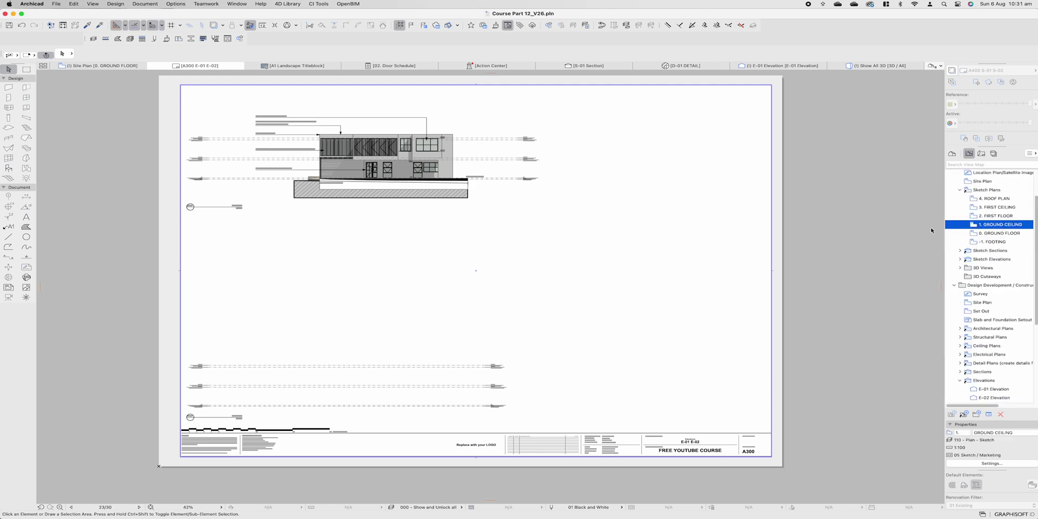
click(998, 234)
drag(999, 240, 664, 249)
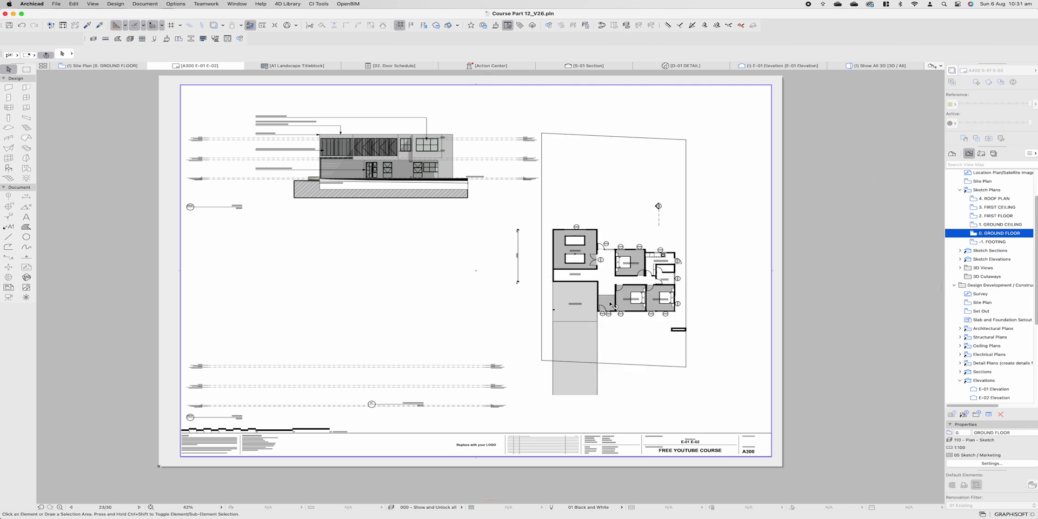
drag(369, 290, 503, 290)
scroll(698, 317, right, 5)
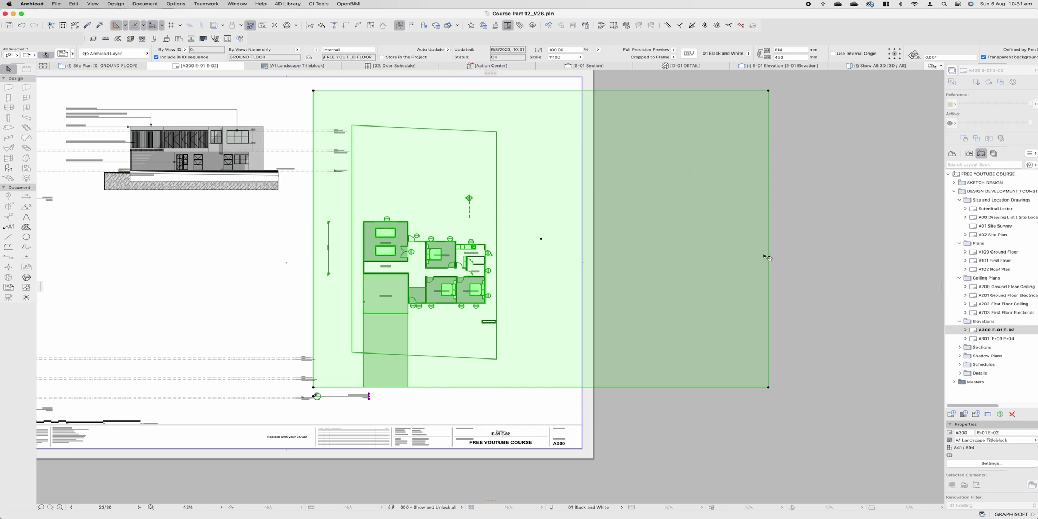
drag(768, 250, 506, 250)
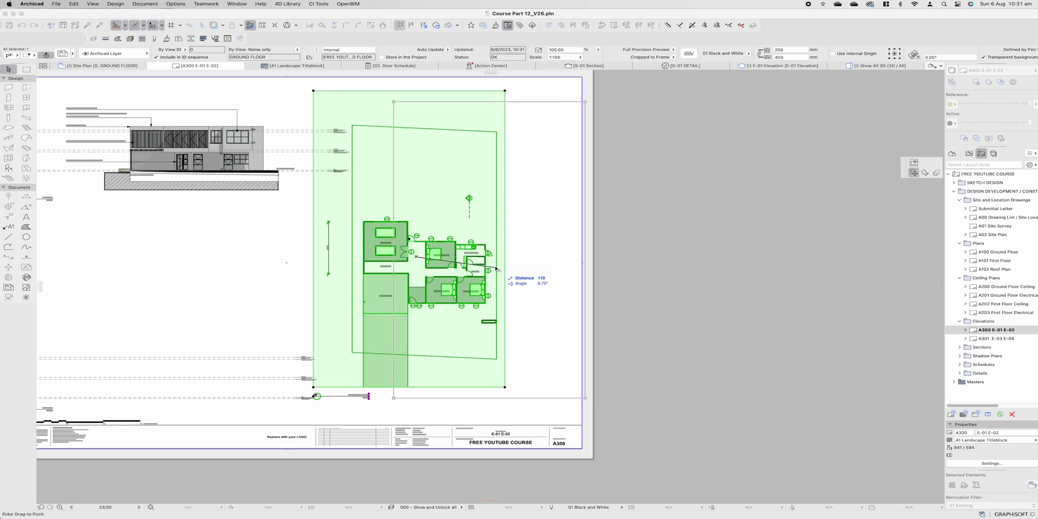
middle_drag(414, 362, 641, 380)
key(Escape)
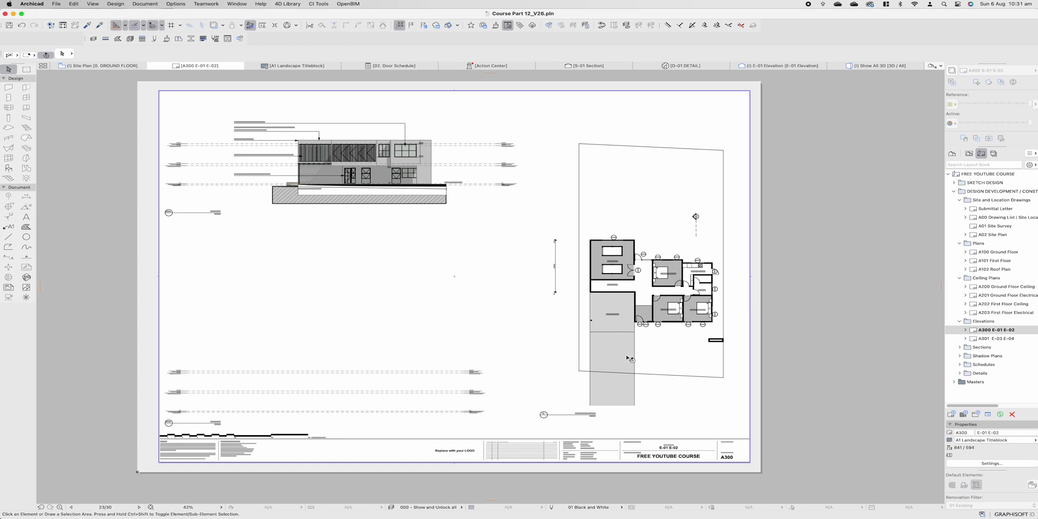
click(663, 332)
key(Delete)
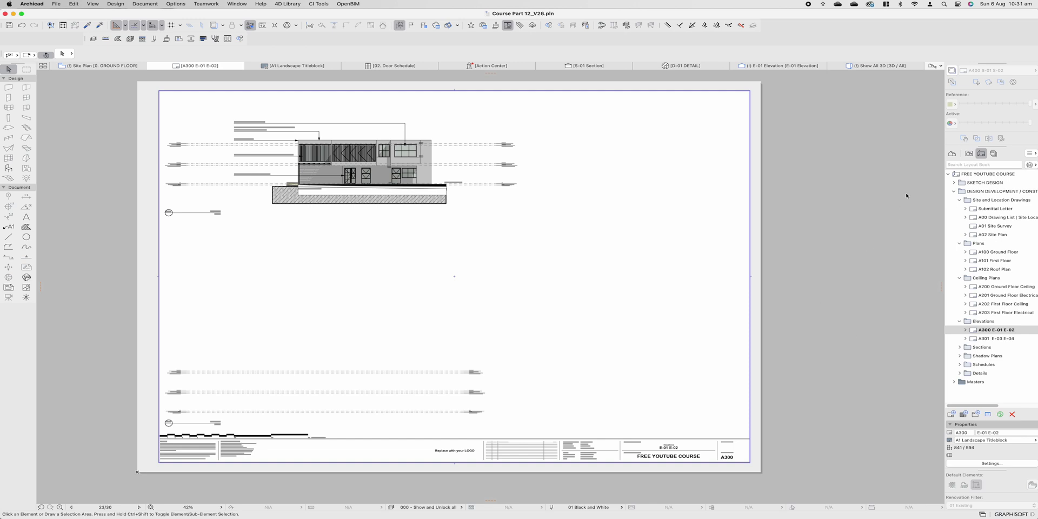
Step: Open the Organizer from the Navigator options and enlarge its window
click(1029, 153)
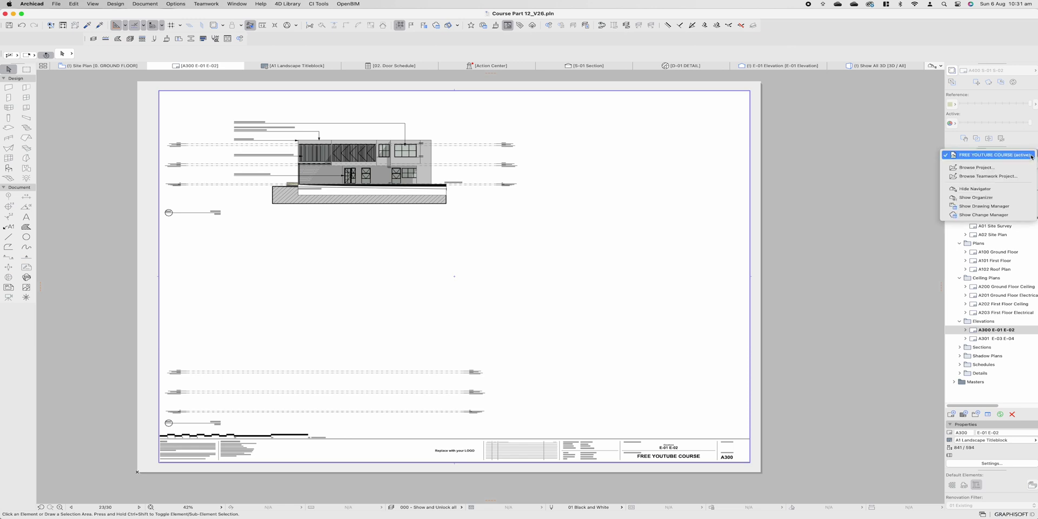
click(976, 198)
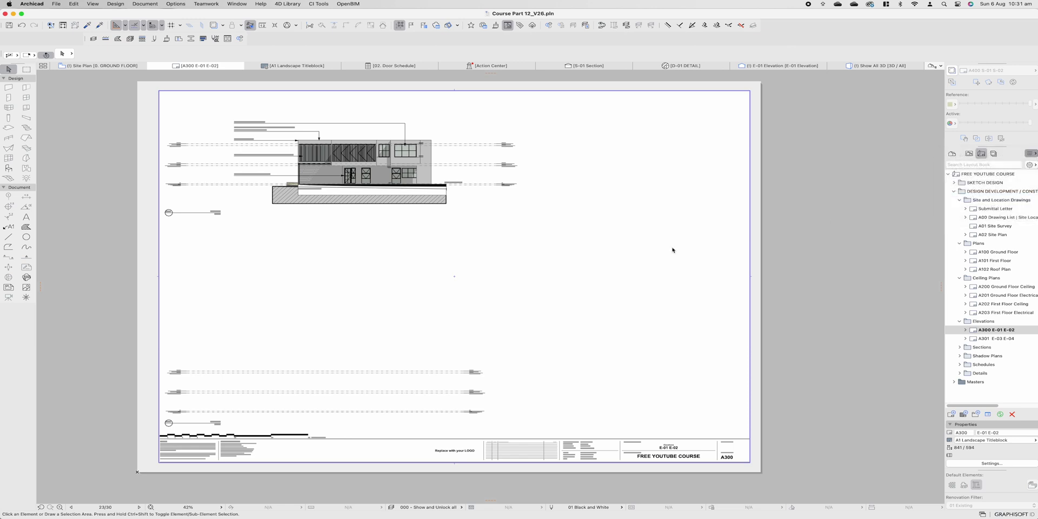
drag(340, 301, 721, 413)
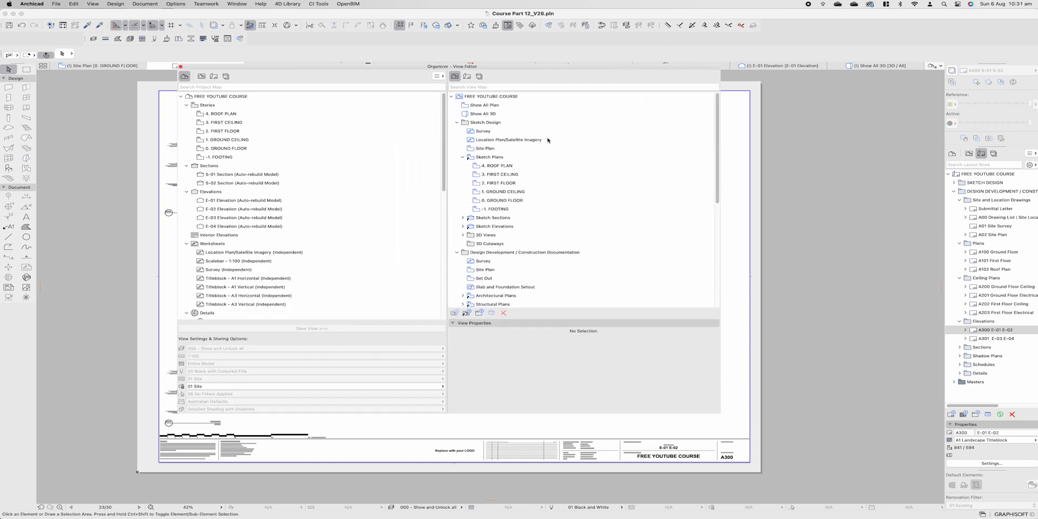
Step: In Publisher mode, add the DESIGN DEVELOPMENT layout folder to the chosen publisher set
click(480, 78)
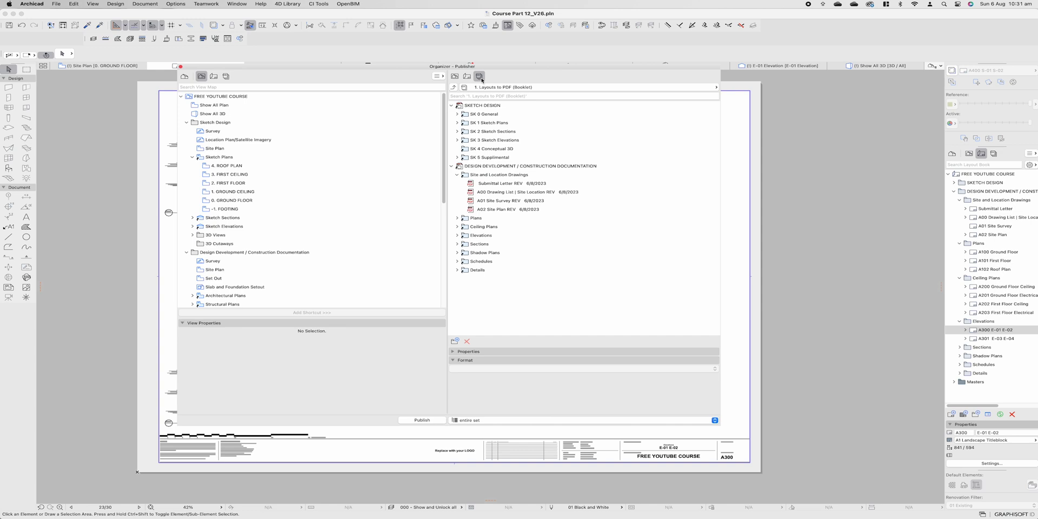
click(481, 89)
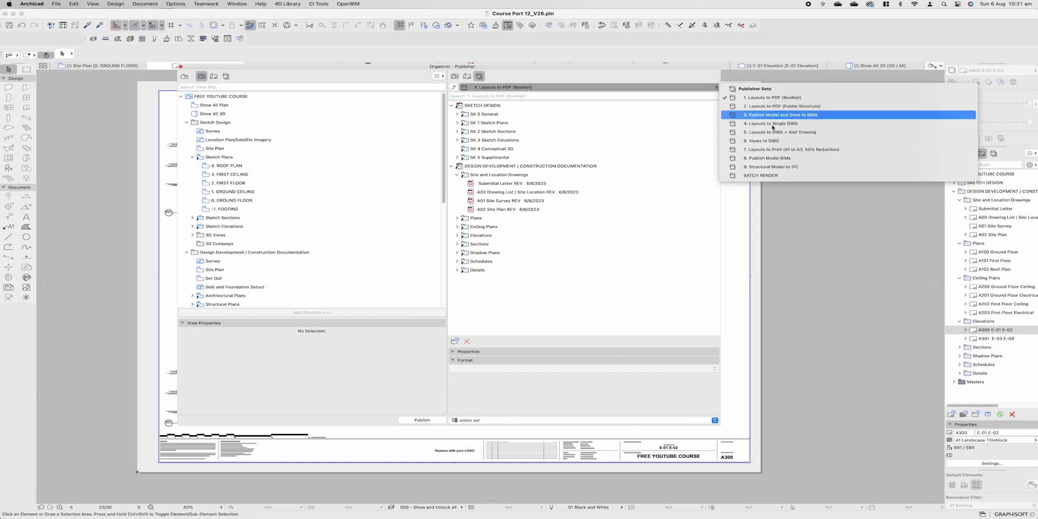
click(760, 175)
drag(233, 114, 502, 111)
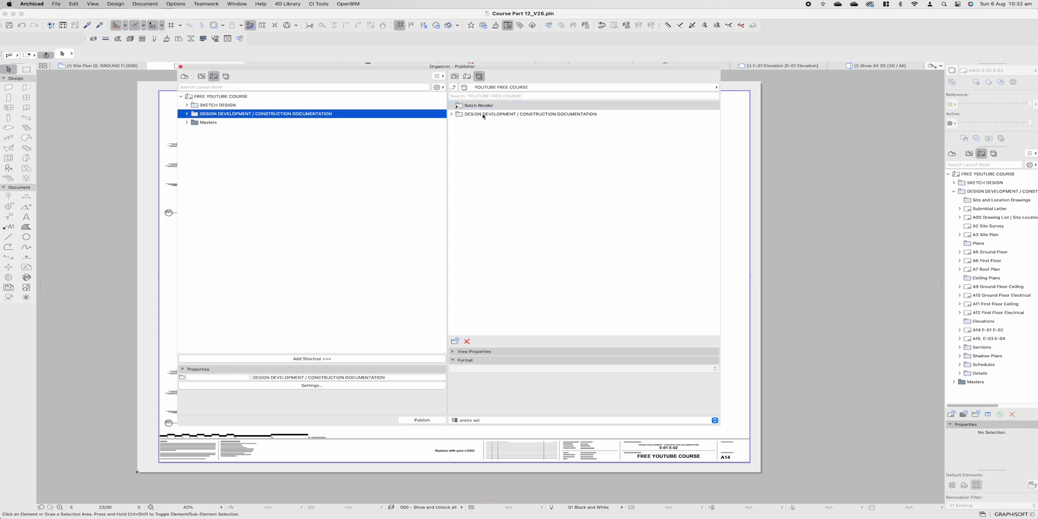
Step: Set the publisher set's output to the Desktop, merge to one PDF file, and publish
right_click(483, 116)
click(518, 169)
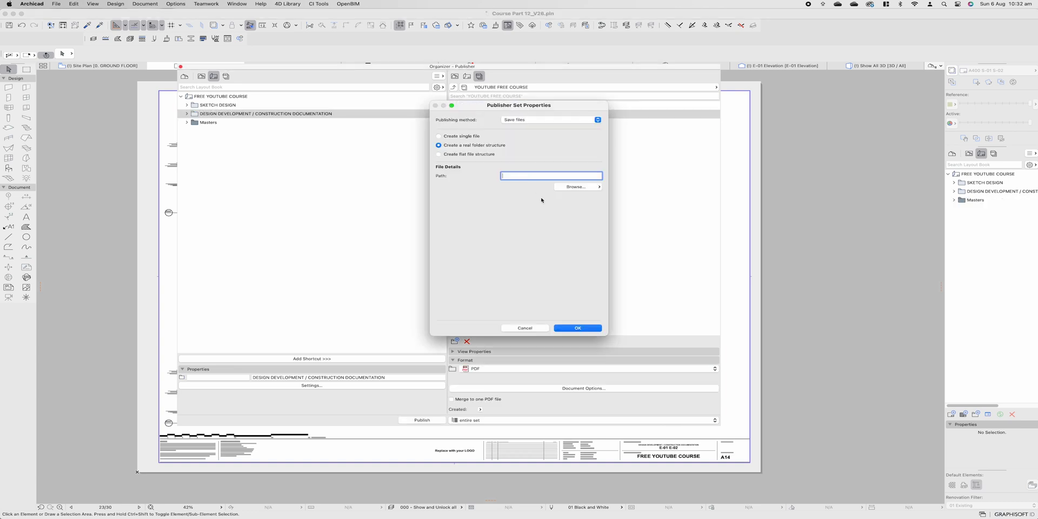
click(586, 187)
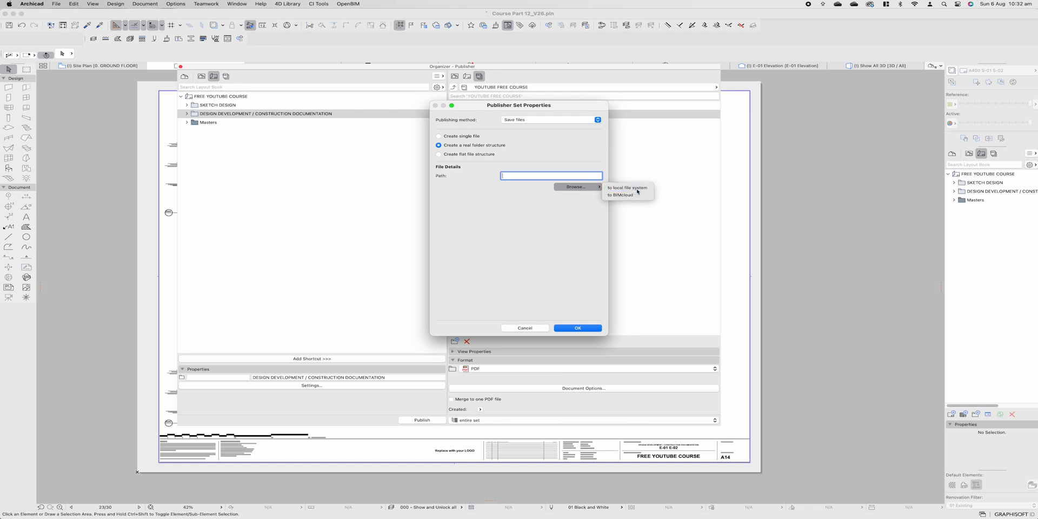
click(638, 191)
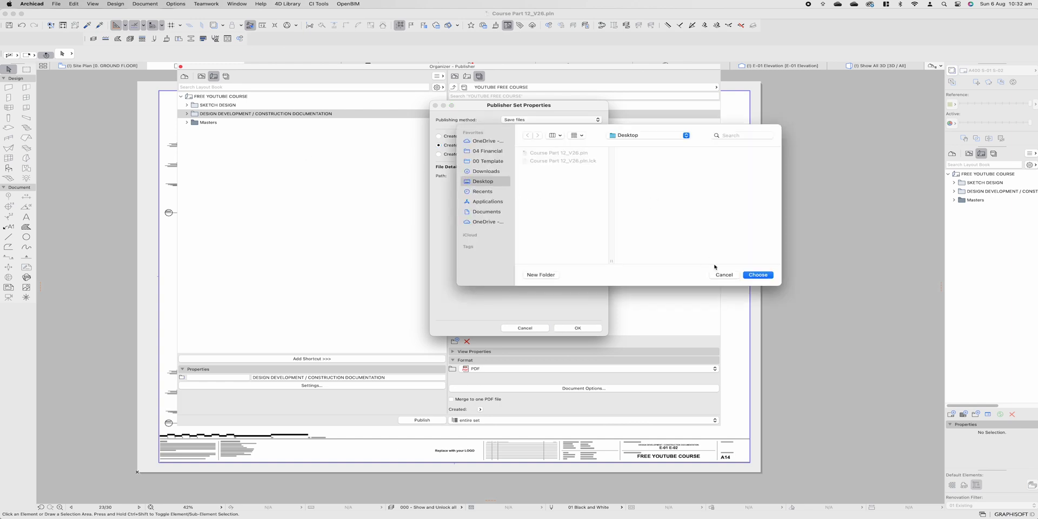
click(758, 275)
click(573, 328)
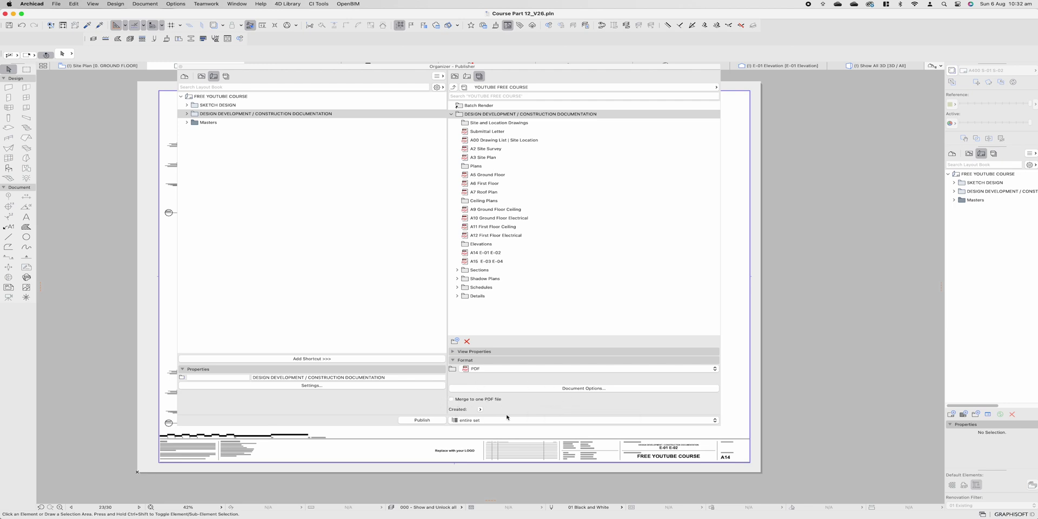
click(457, 400)
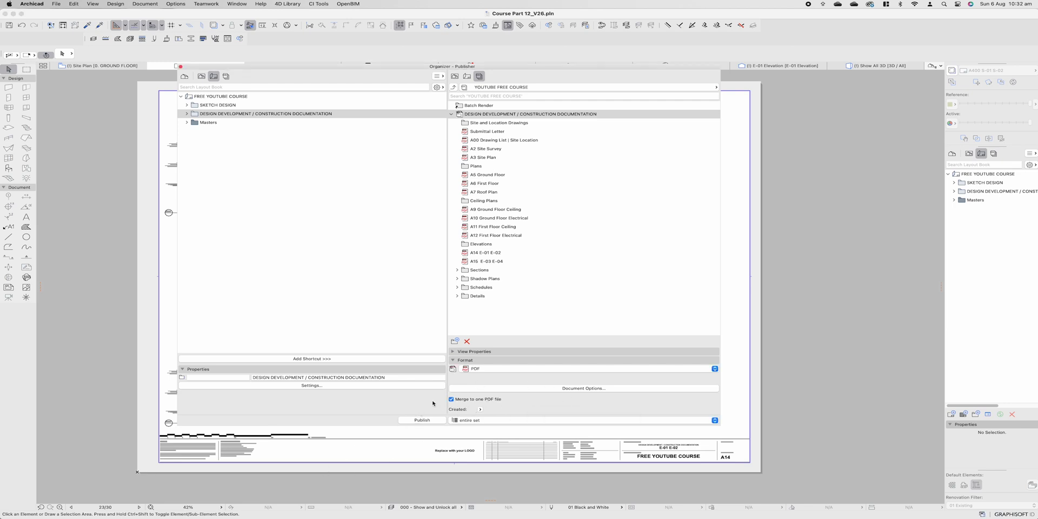
click(427, 421)
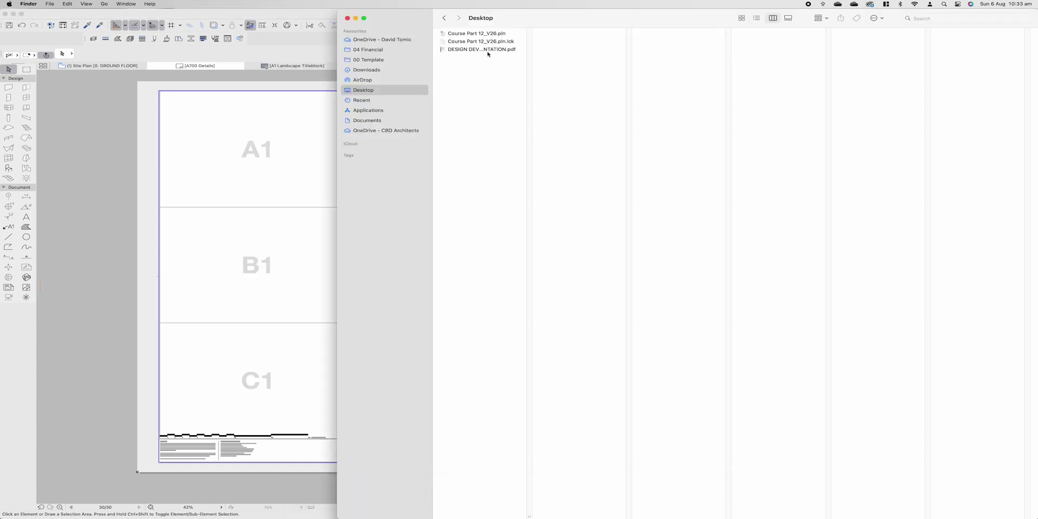
Step: Open the merged PDF in Preview, zoom out and scroll to the A700 Details sheet
double_click(487, 49)
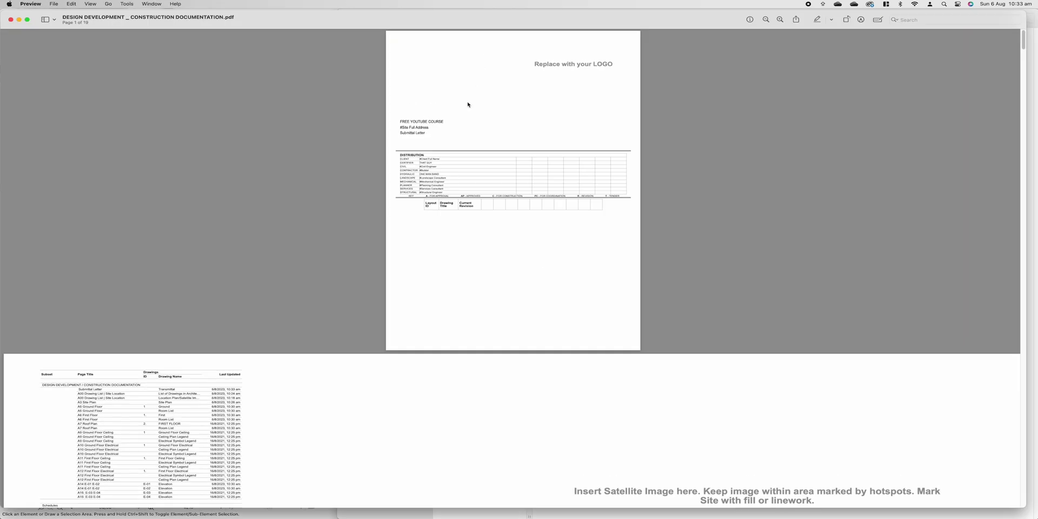
click(764, 20)
scroll(677, 199, down, 15)
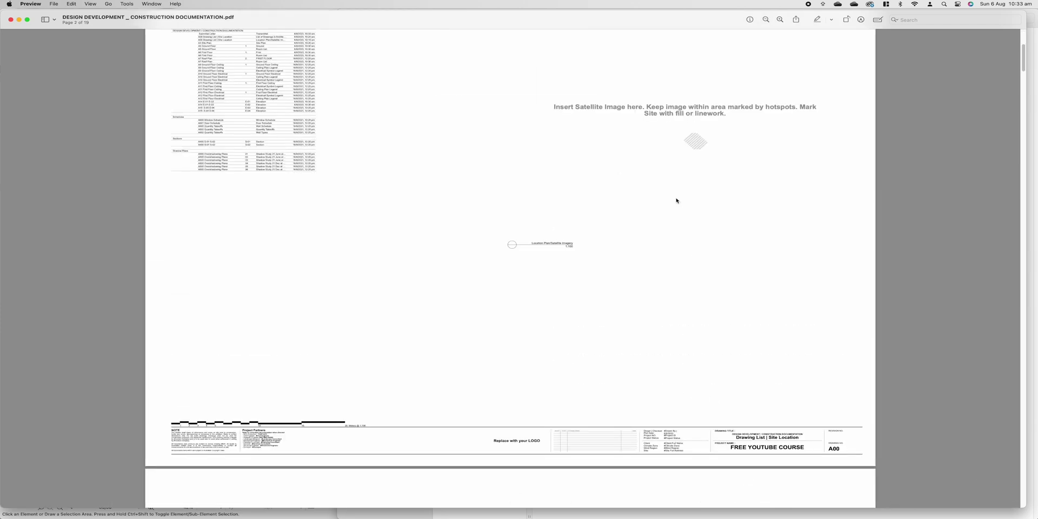
scroll(683, 204, down, 15)
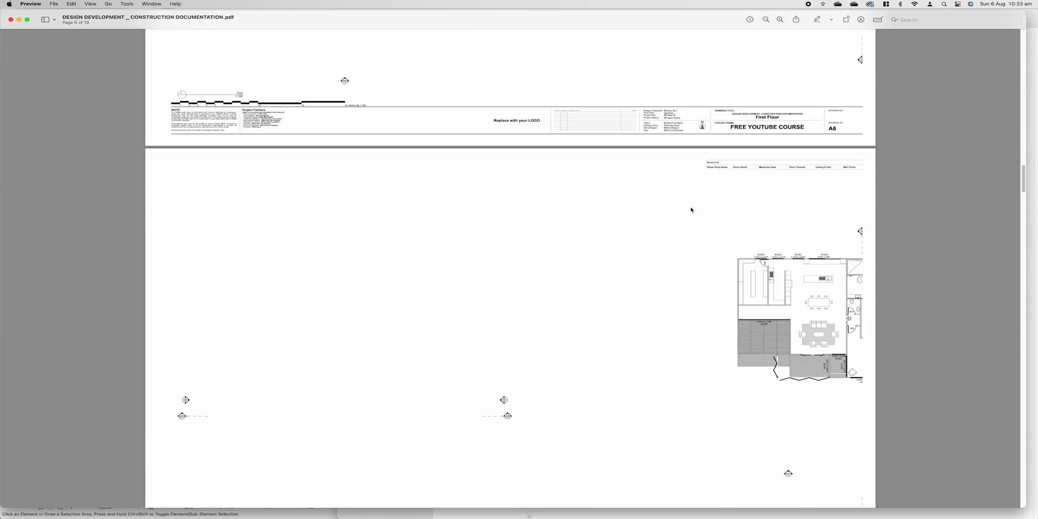
scroll(689, 209, down, 20)
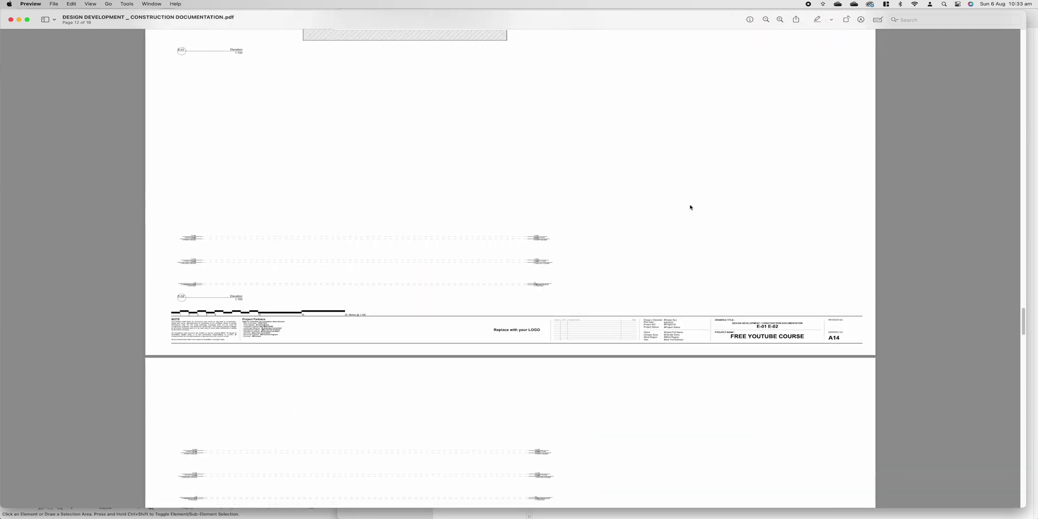
scroll(689, 211, down, 15)
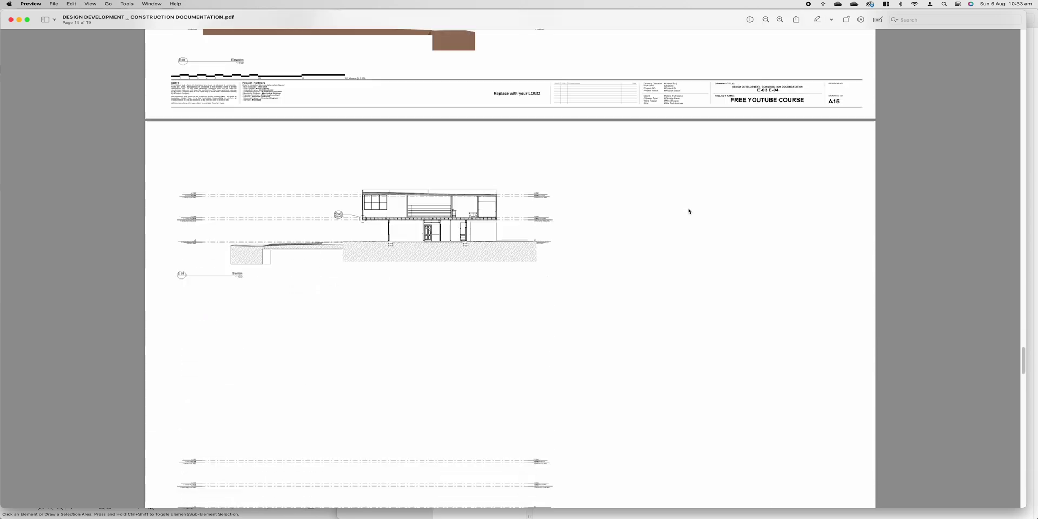
scroll(689, 210, down, 5)
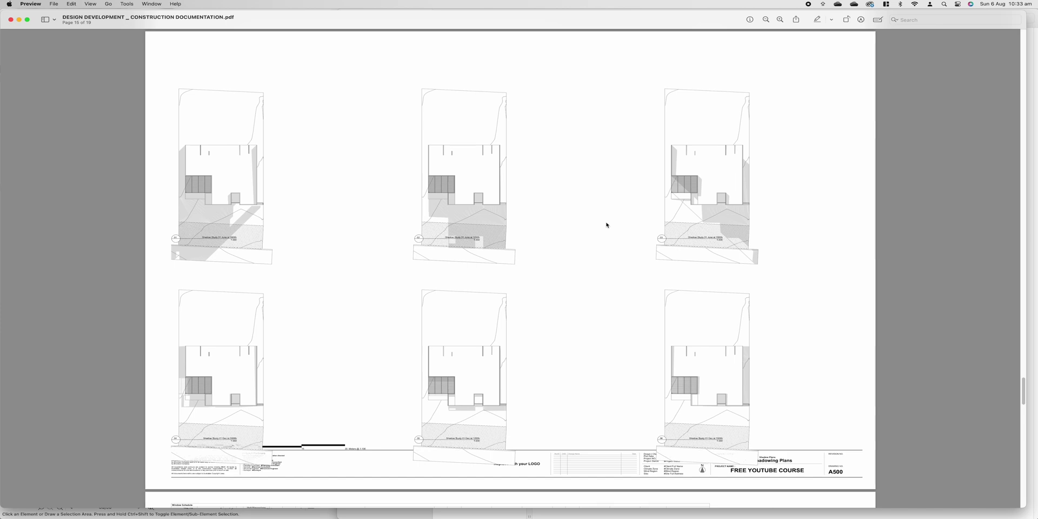
scroll(606, 225, down, 20)
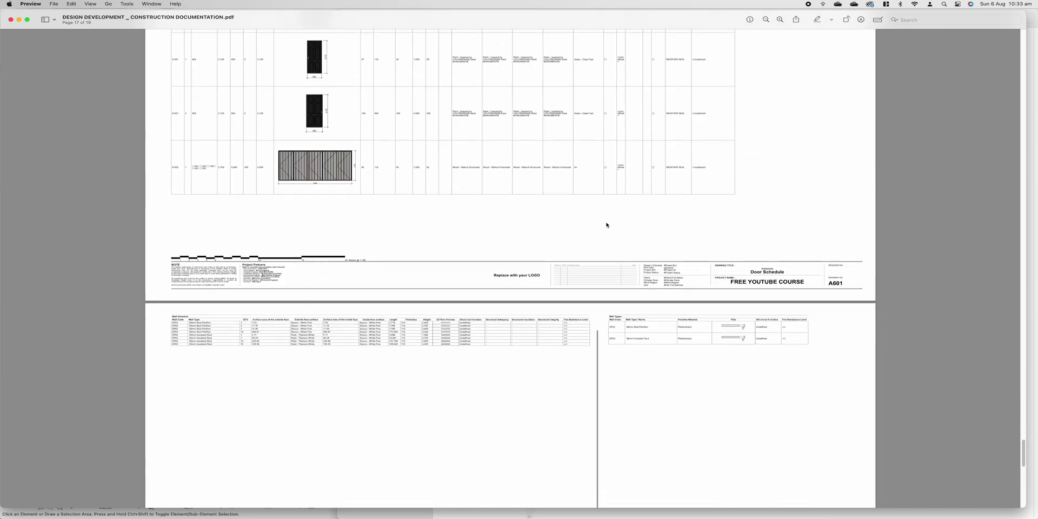
scroll(606, 225, down, 20)
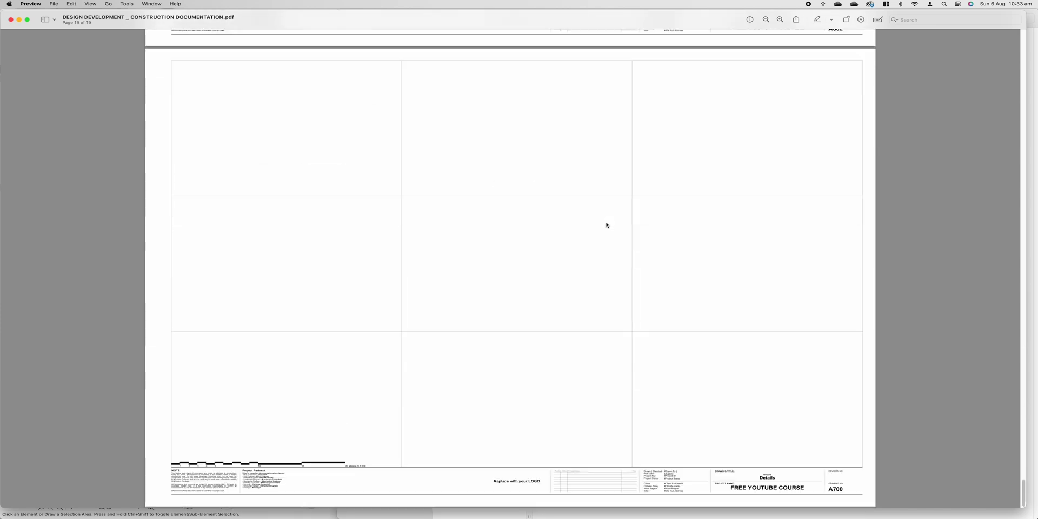